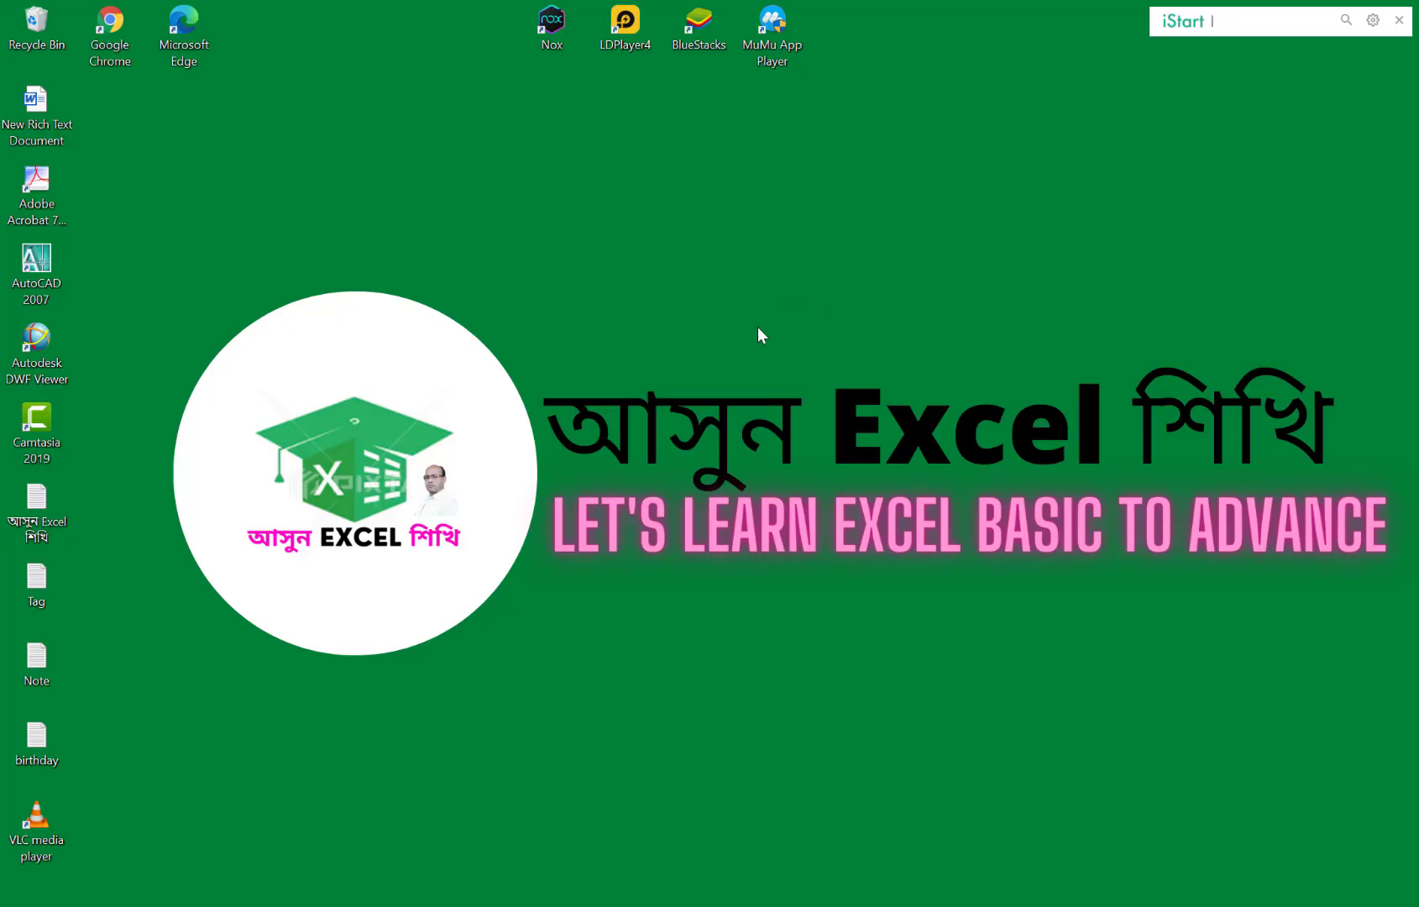
# Step: Refresh the desktop, then select the whole order table in the Product_Information_Dy_5 workbook
pyautogui.rightClick(609, 309)
pyautogui.click(649, 365)
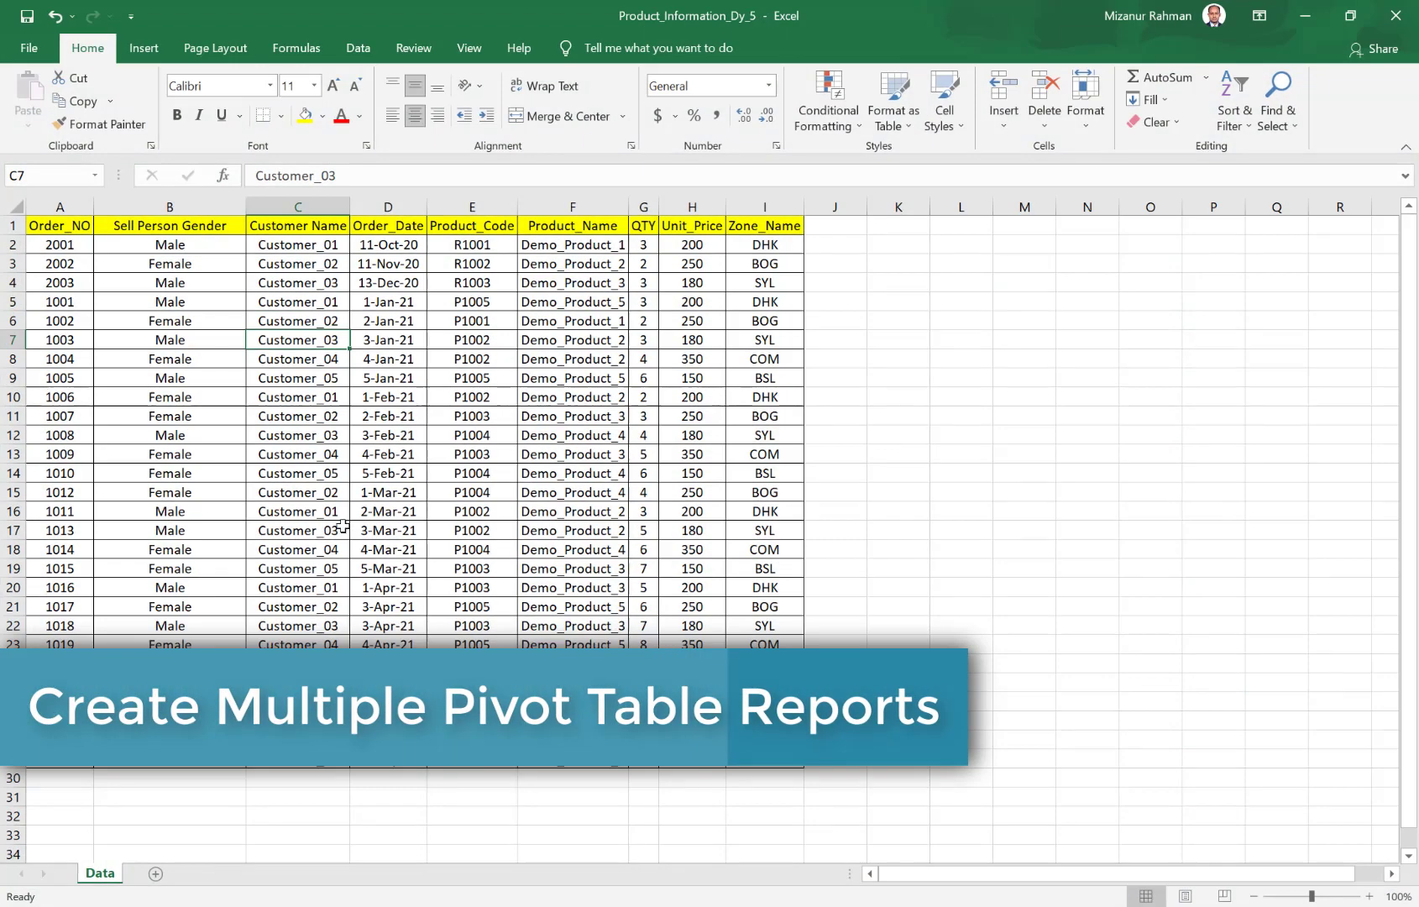
pyautogui.hotkey('ctrl', 'Home')
pyautogui.hotkey('ctrl', 'a')
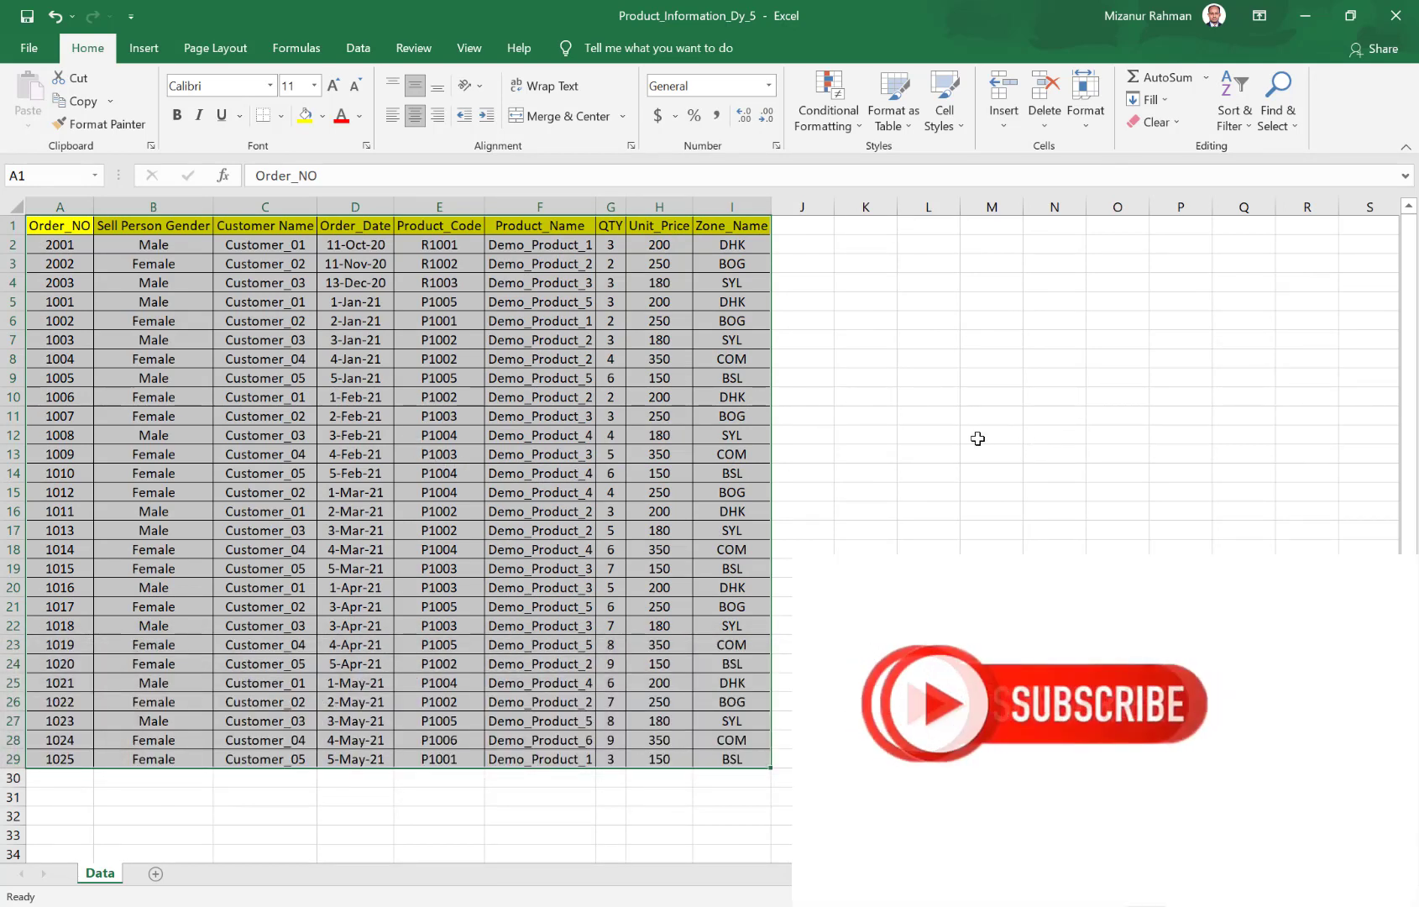
pyautogui.click(820, 284)
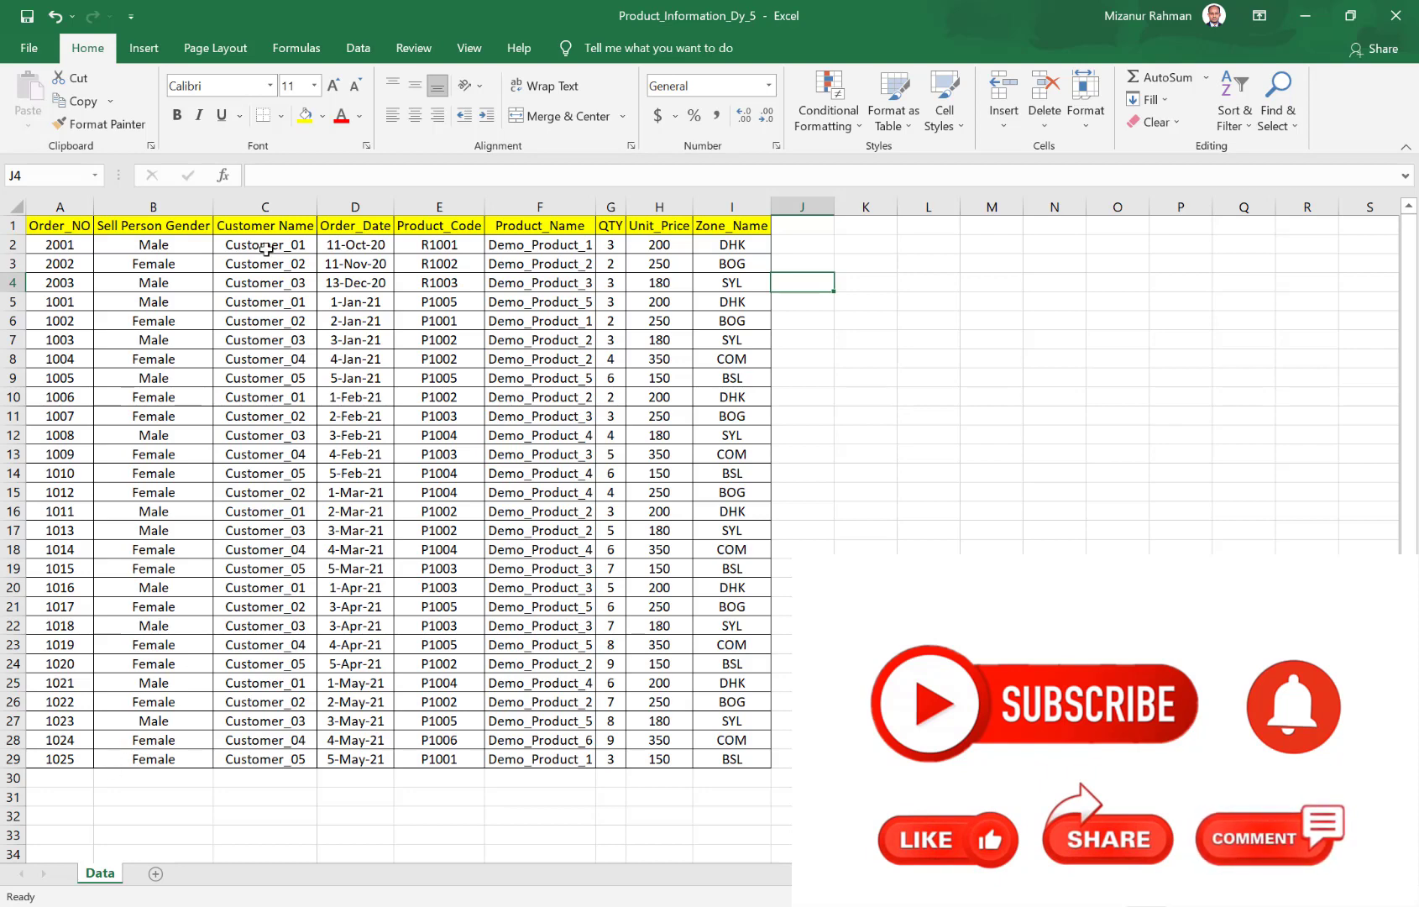
pyautogui.click(856, 305)
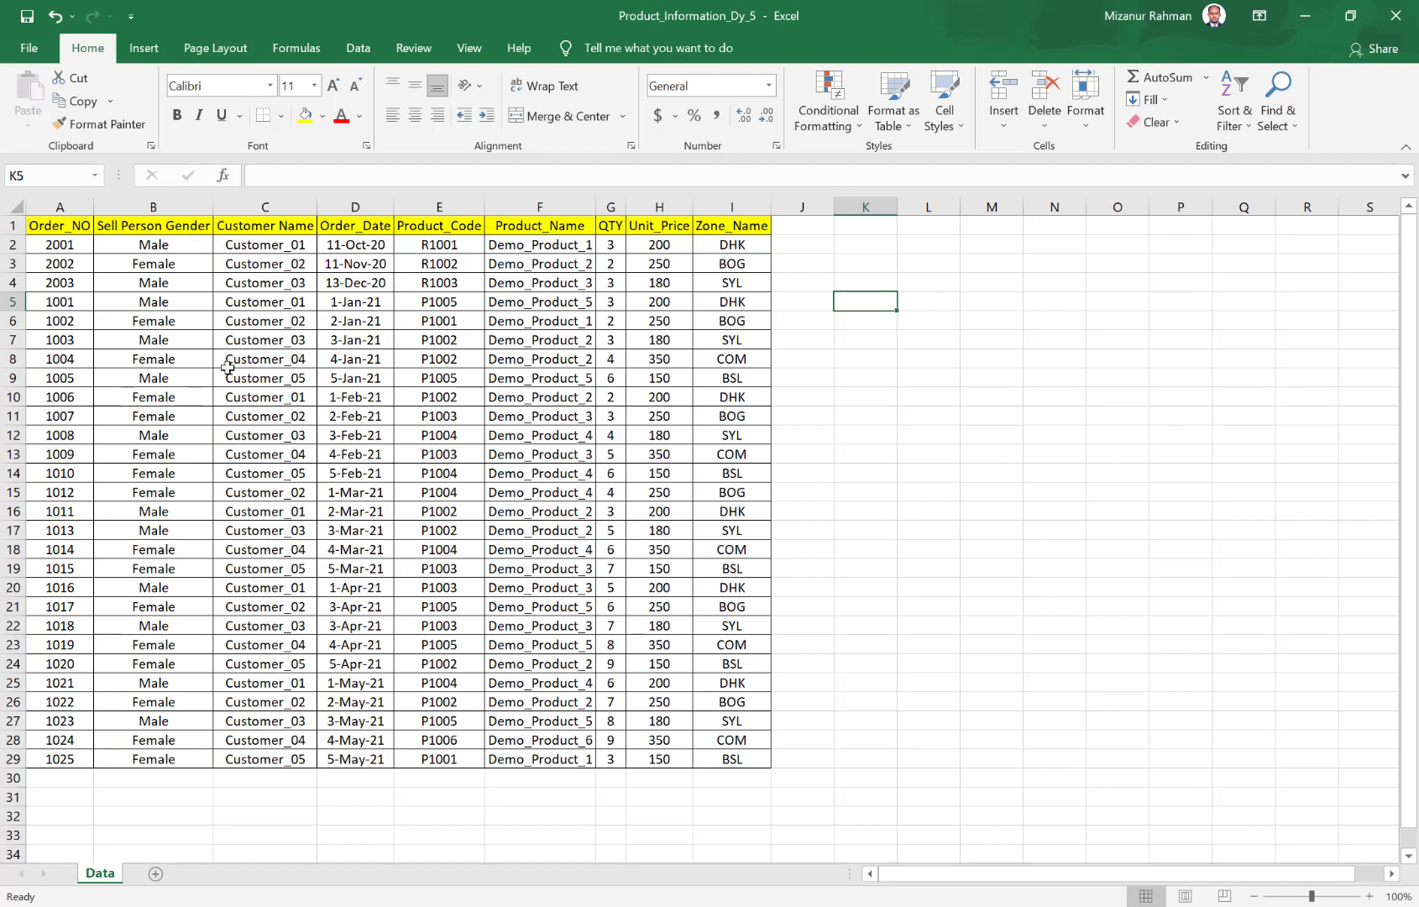
# Step: Review the five customers in the Customer Name filter, remove the filter, and select the Customer Name through Unit_Price data
pyautogui.click(255, 223)
pyautogui.click(359, 48)
pyautogui.click(616, 100)
pyautogui.click(308, 225)
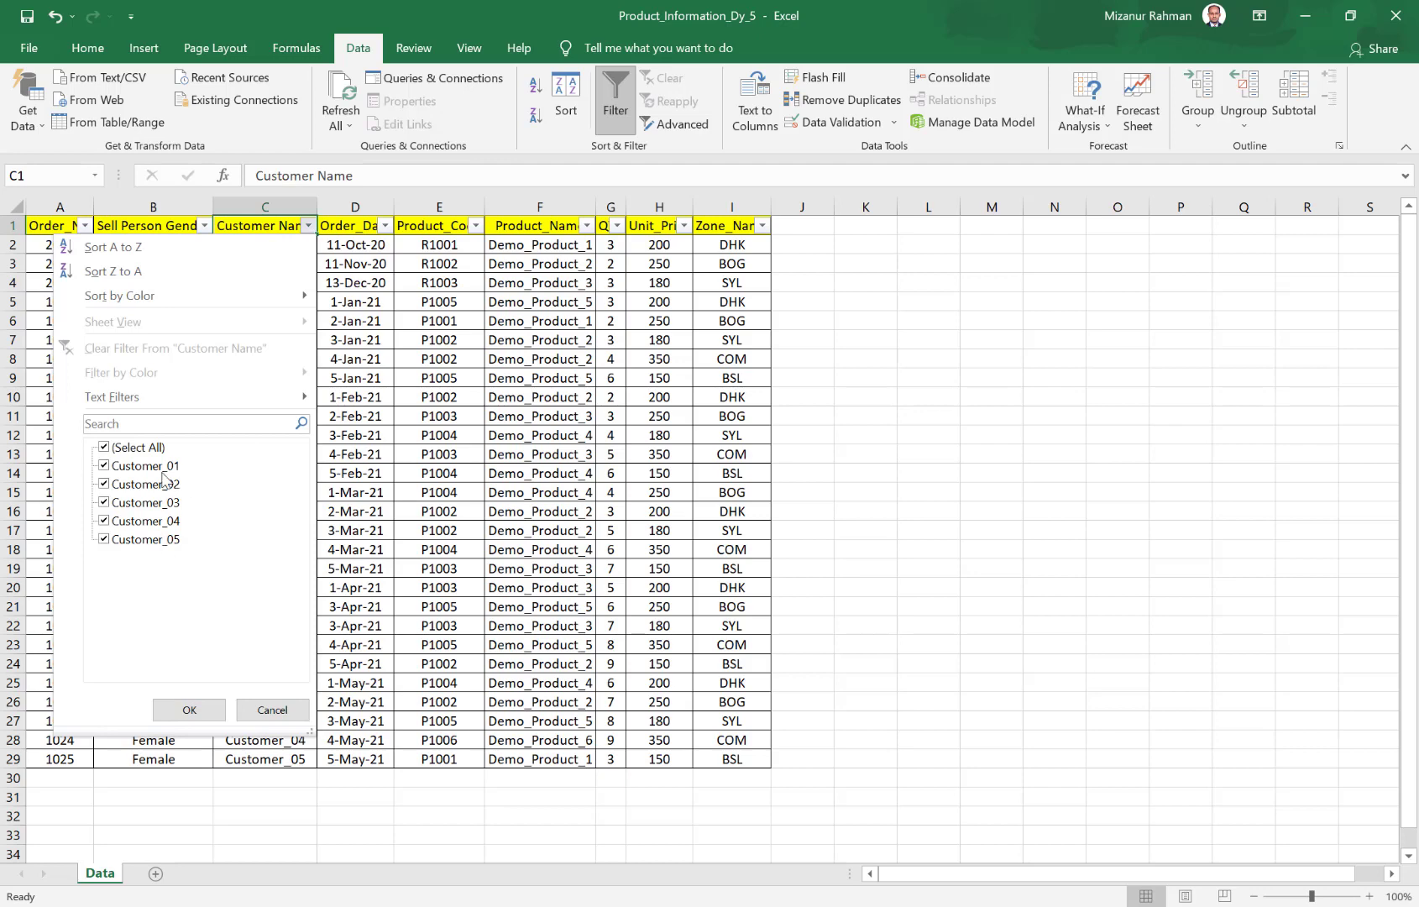
pyautogui.click(529, 225)
pyautogui.click(615, 105)
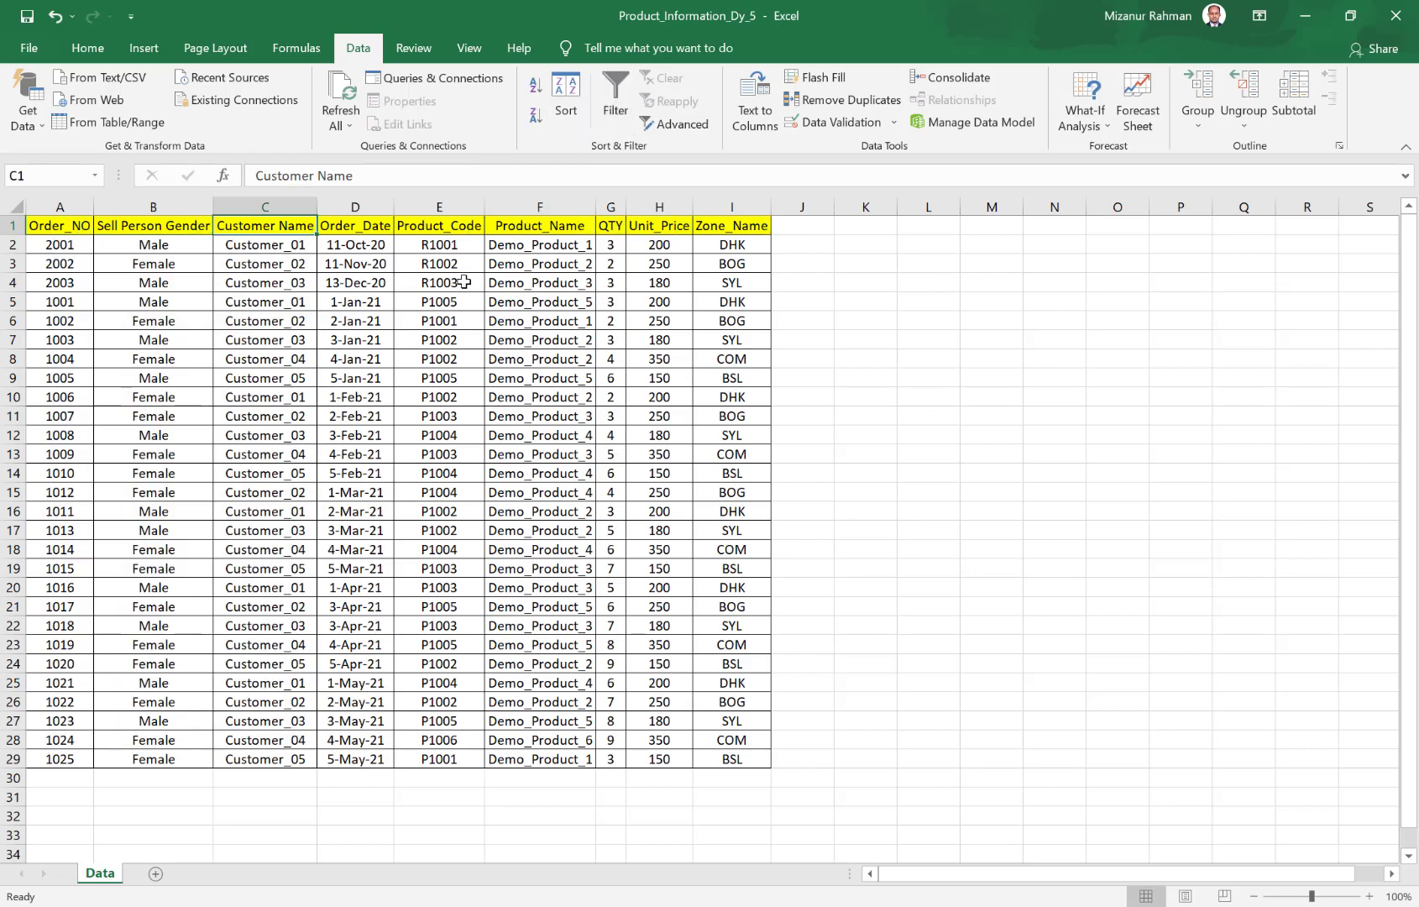
pyautogui.moveTo(285, 260); pyautogui.dragTo(727, 759)
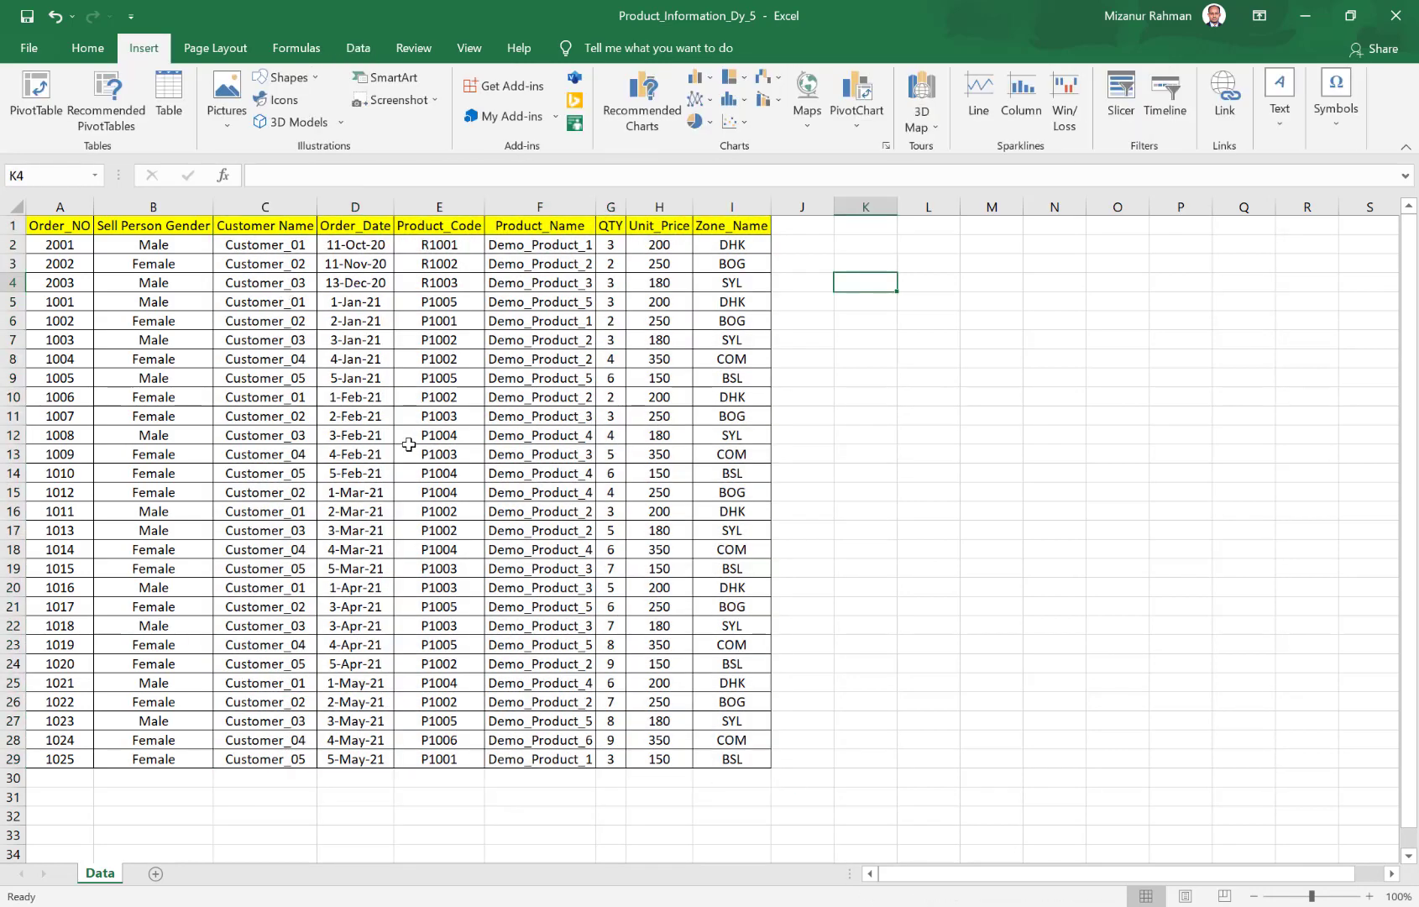
# Step: Insert a PivotTable from the order data at cell K3 on the existing worksheet
pyautogui.click(276, 304)
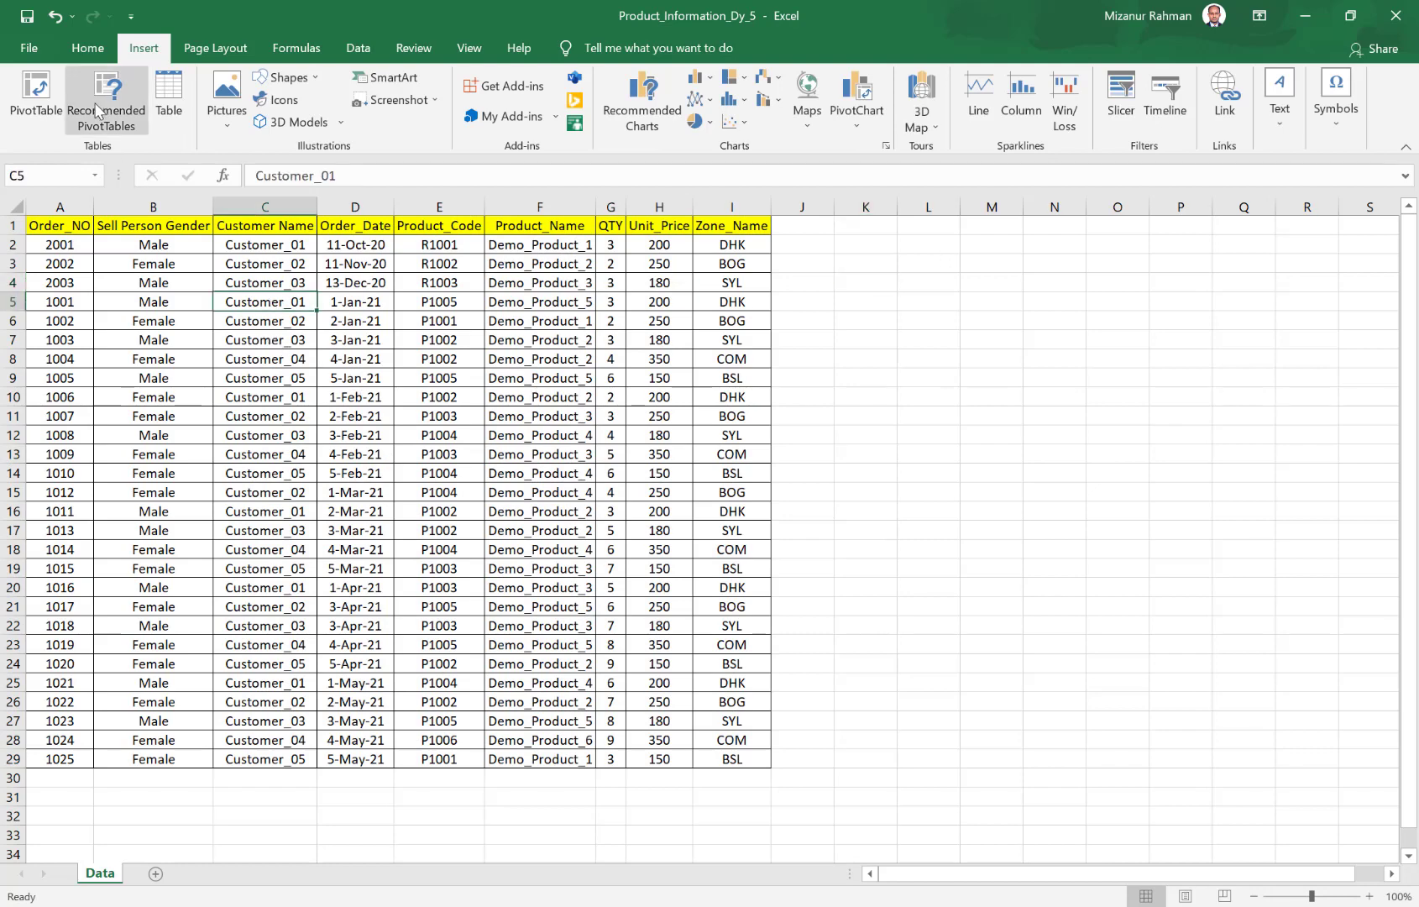
pyautogui.click(34, 88)
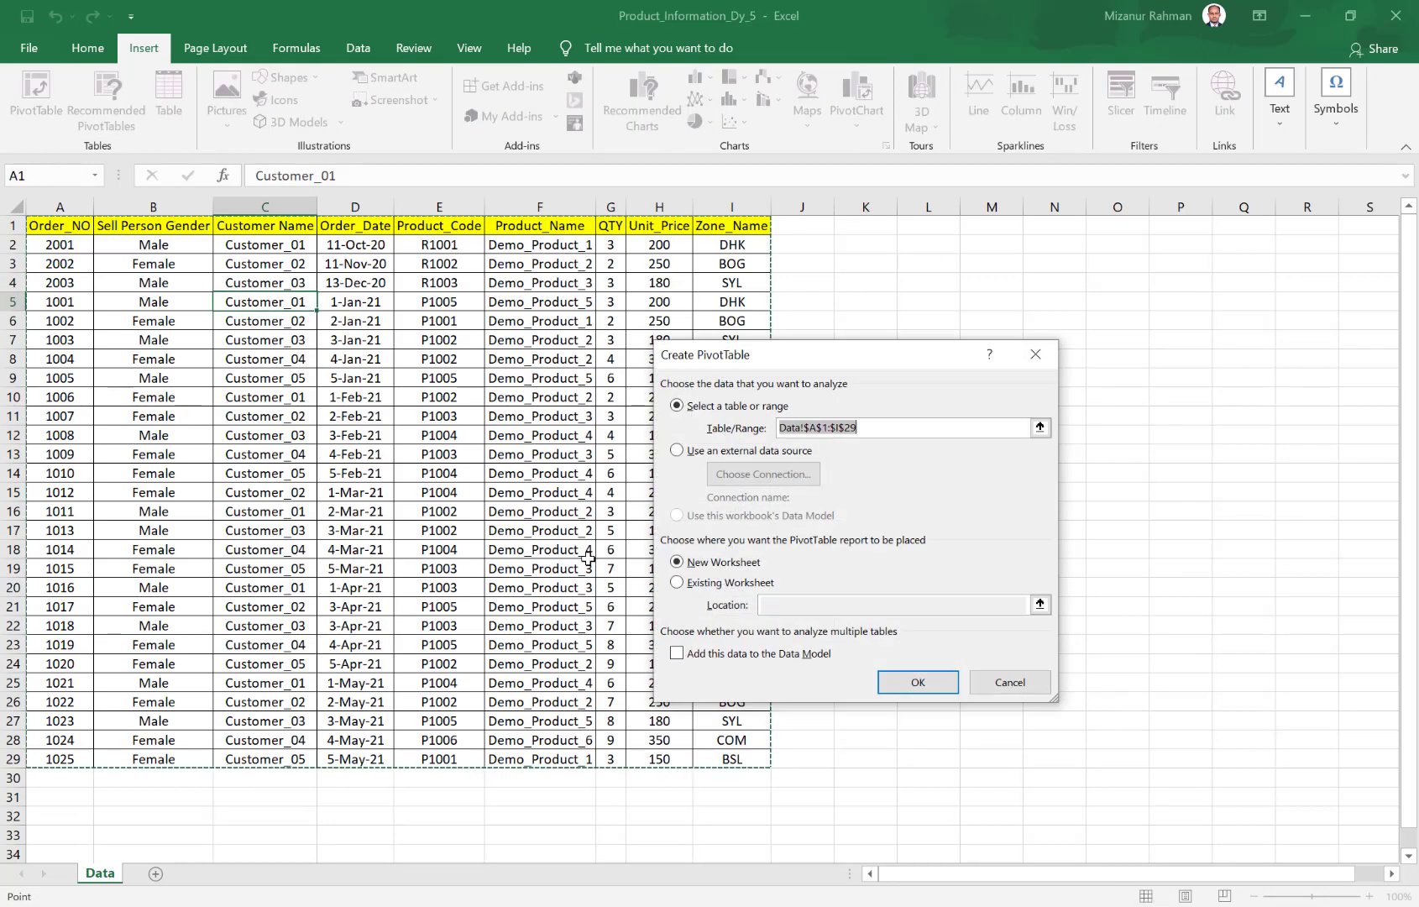
pyautogui.click(678, 583)
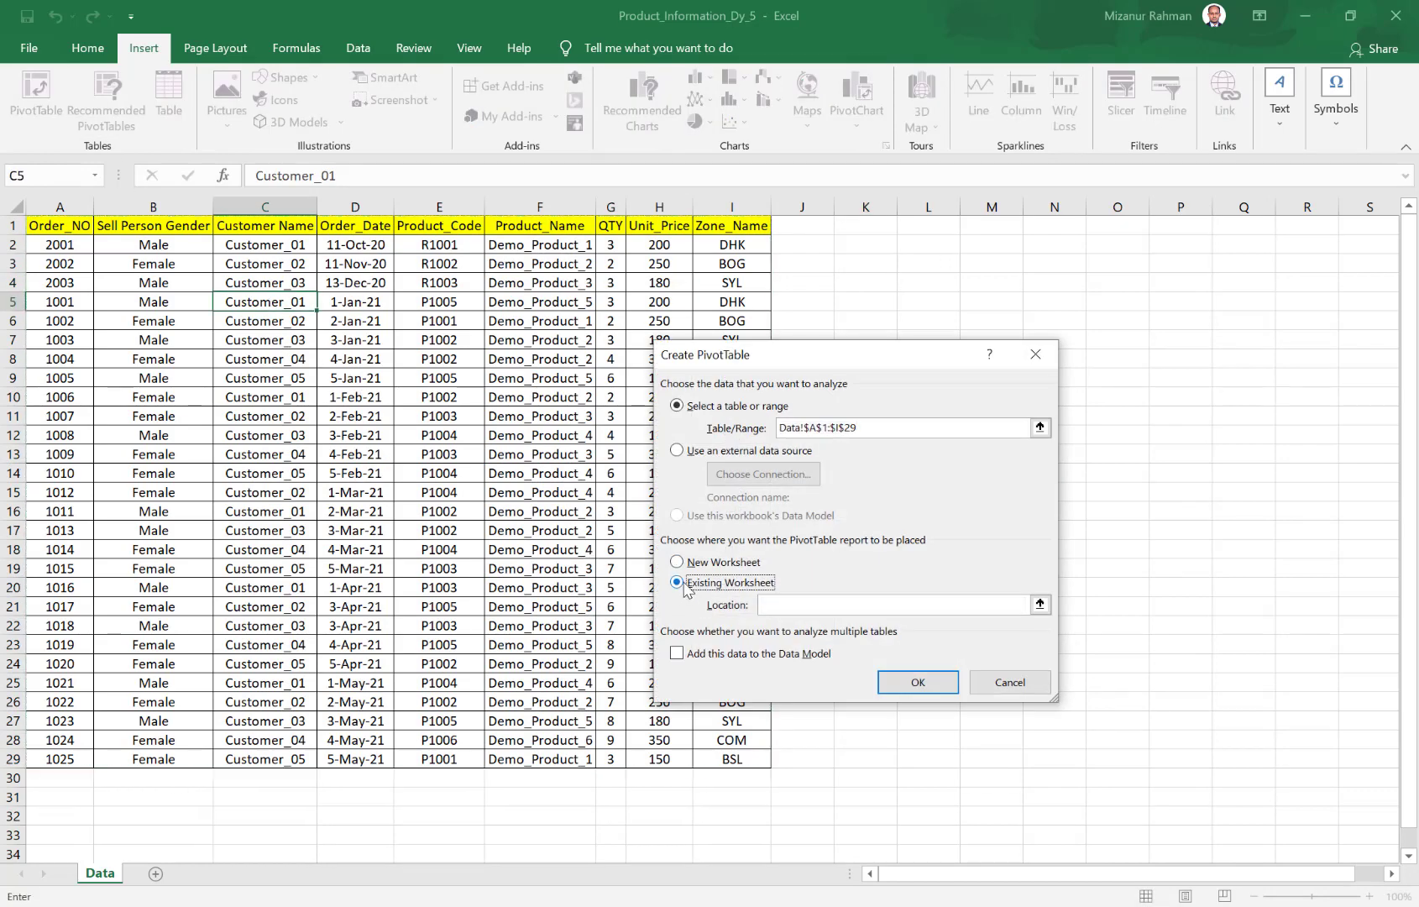
pyautogui.click(853, 263)
pyautogui.click(918, 682)
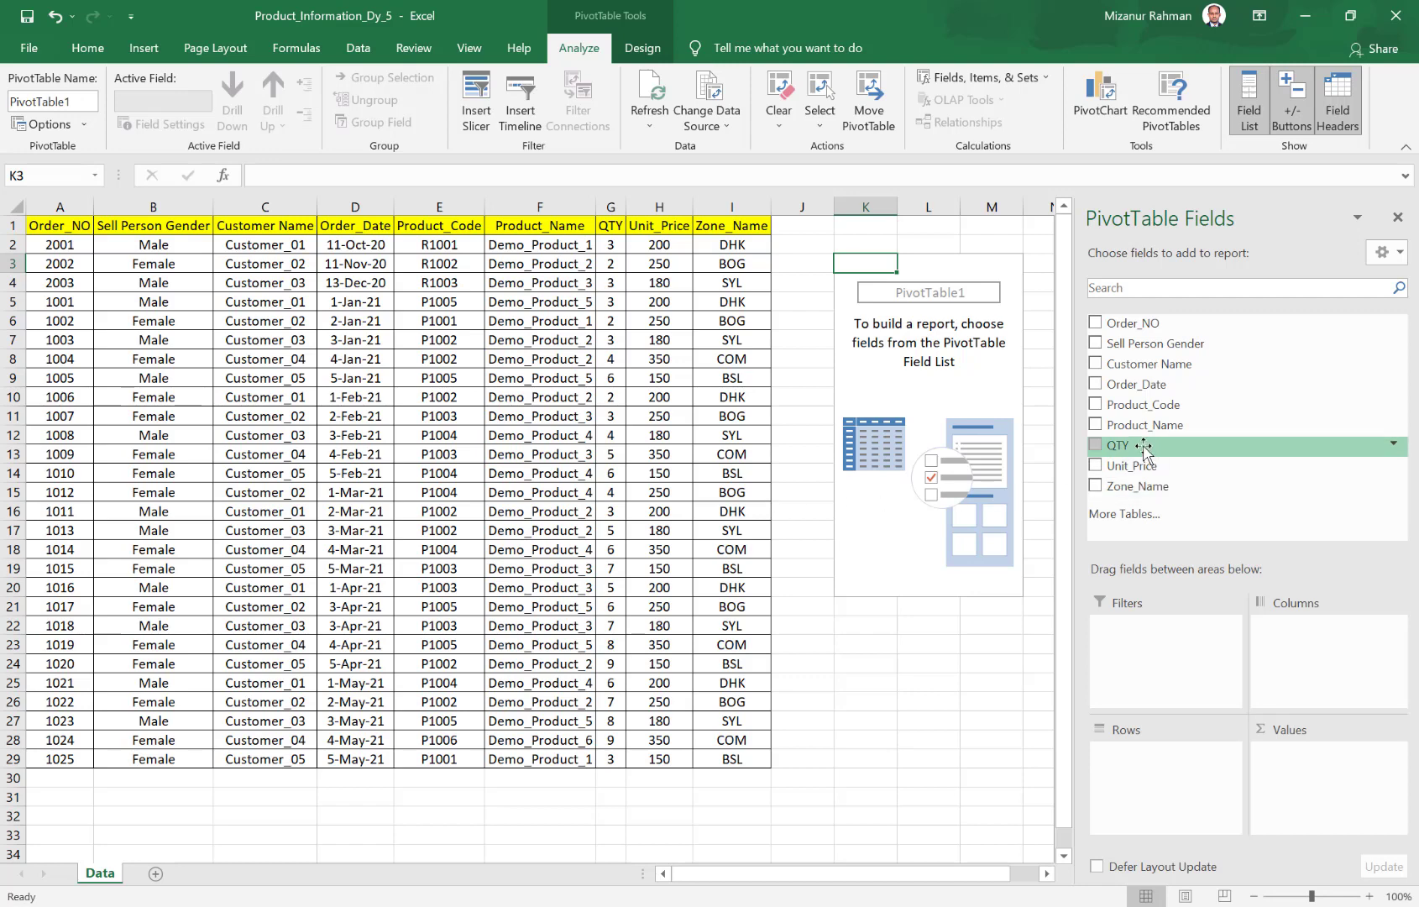
# Step: Sum QTY by Product_Name rows, with Customer Name as the report filter
pyautogui.moveTo(1145, 451); pyautogui.dragTo(1339, 772)
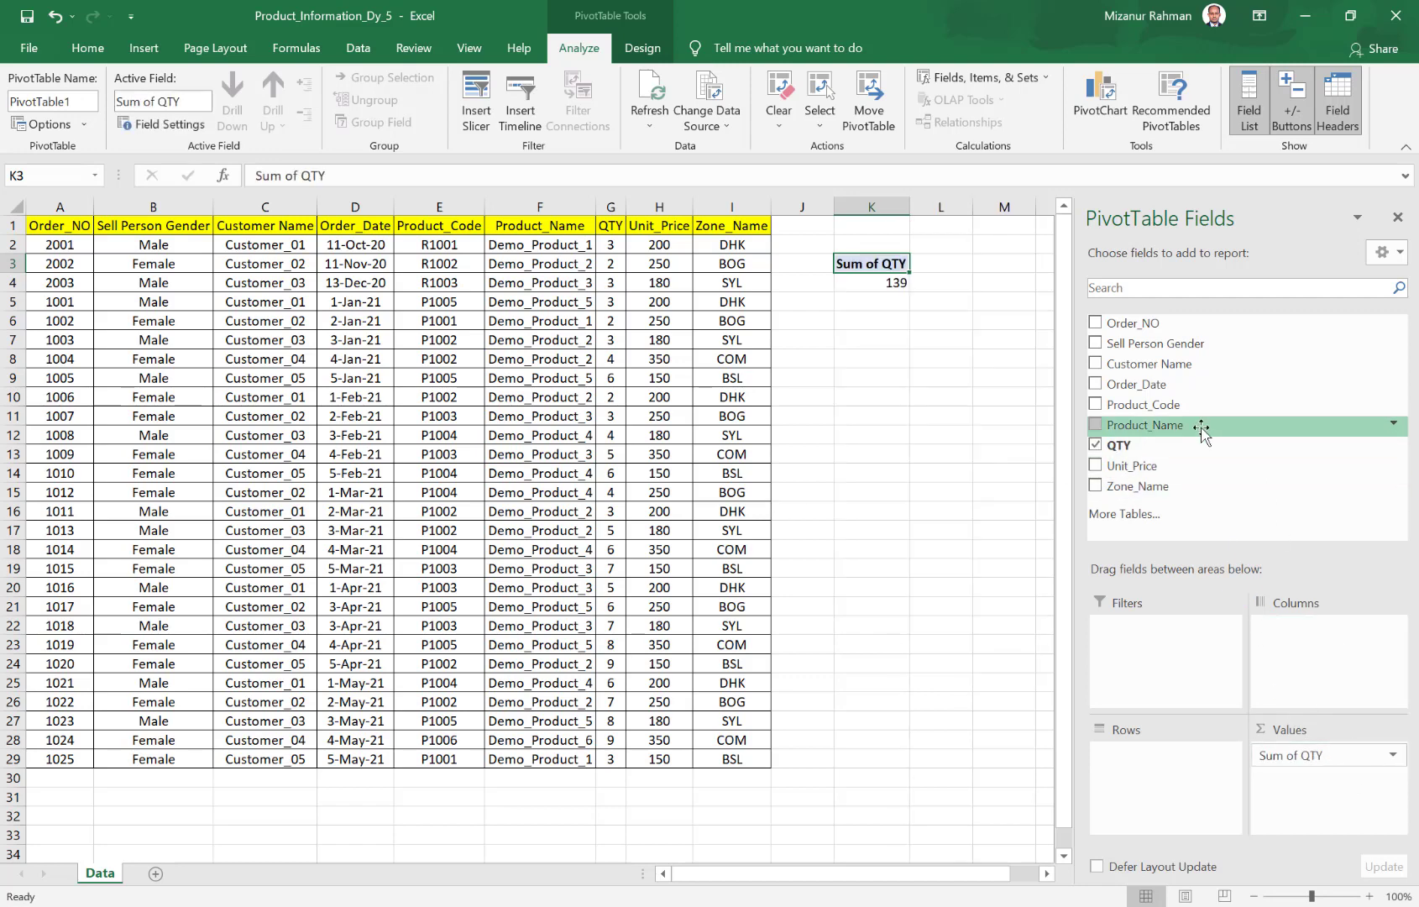
pyautogui.moveTo(1201, 430); pyautogui.dragTo(1167, 766)
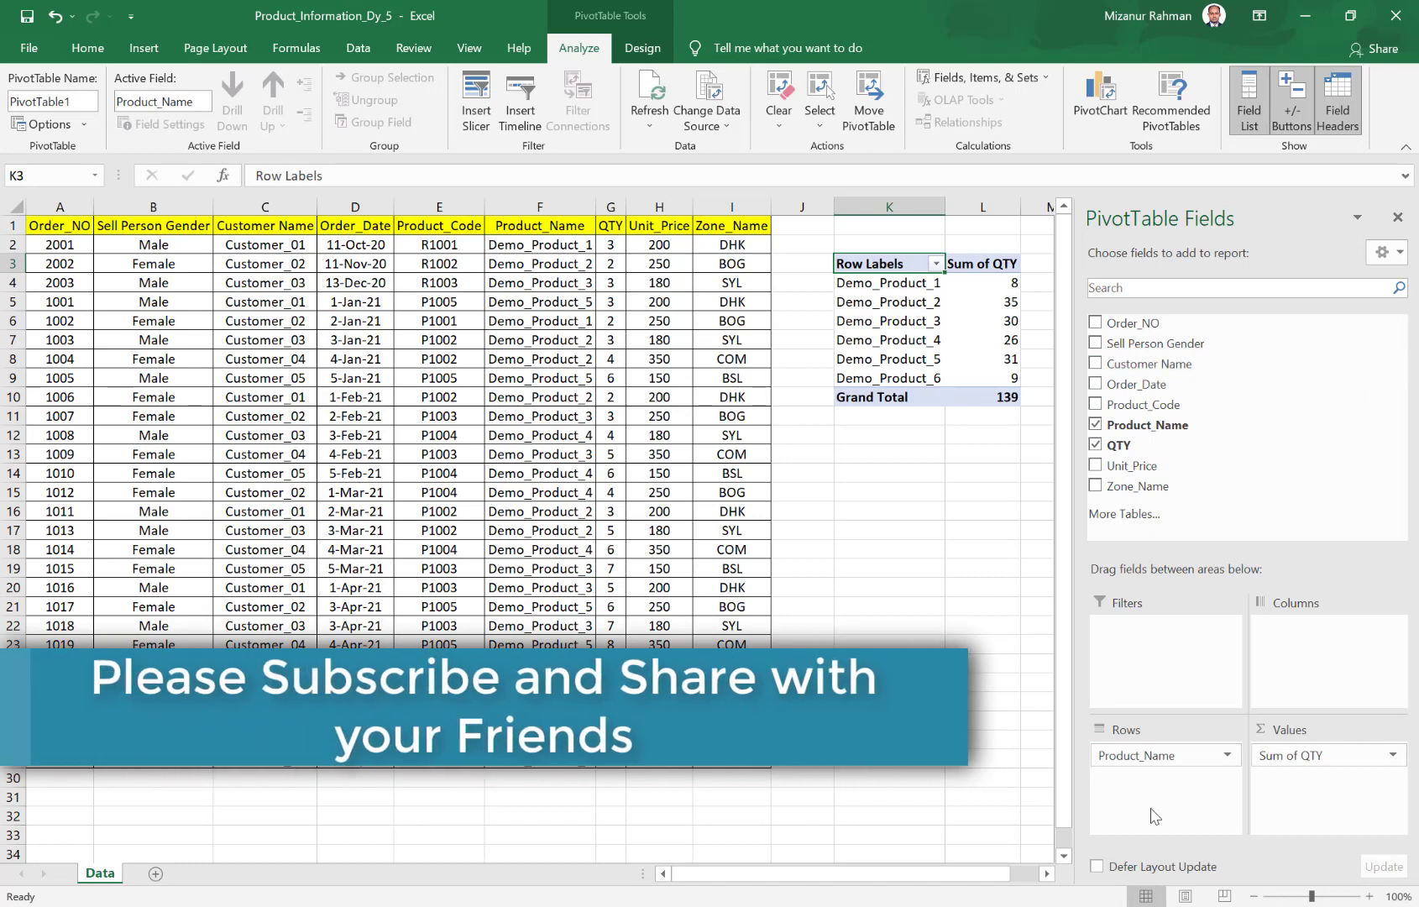
pyautogui.moveTo(1149, 364); pyautogui.dragTo(1163, 653)
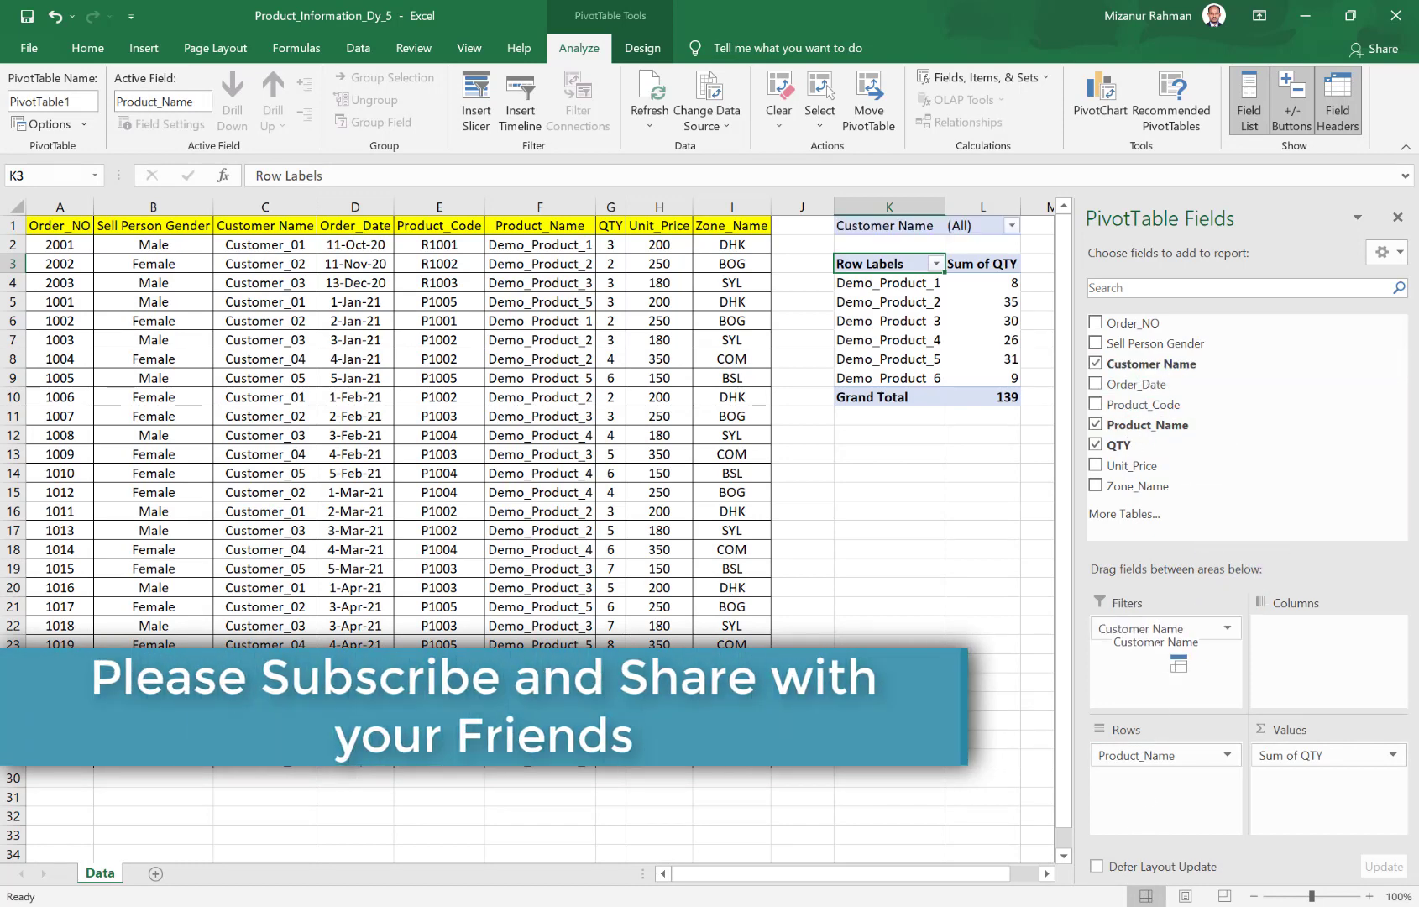
pyautogui.click(953, 449)
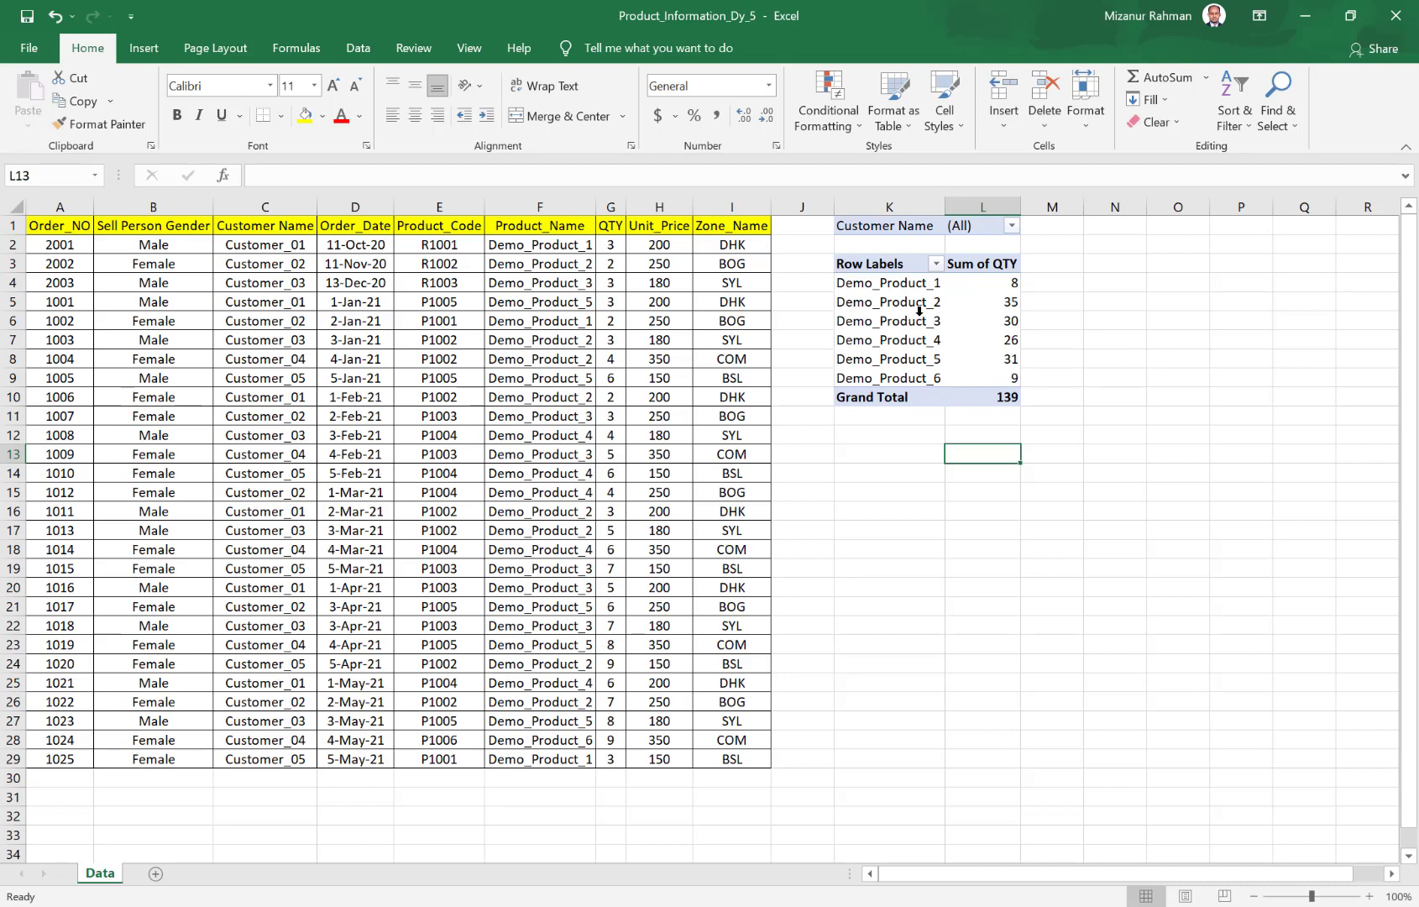
# Step: Filter the PivotTable to show only Customer_01
pyautogui.click(1013, 226)
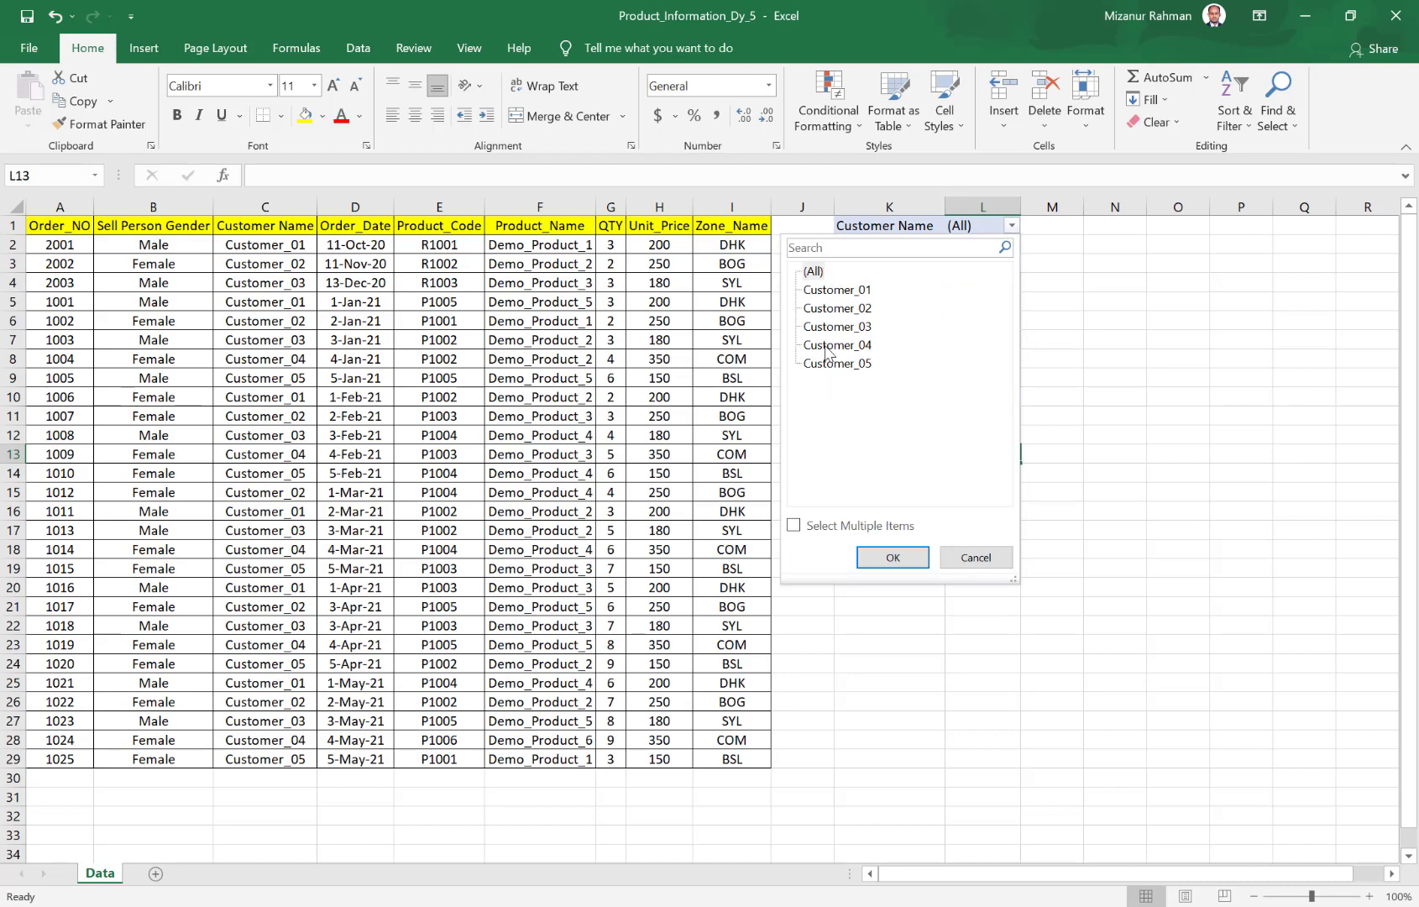
pyautogui.click(794, 526)
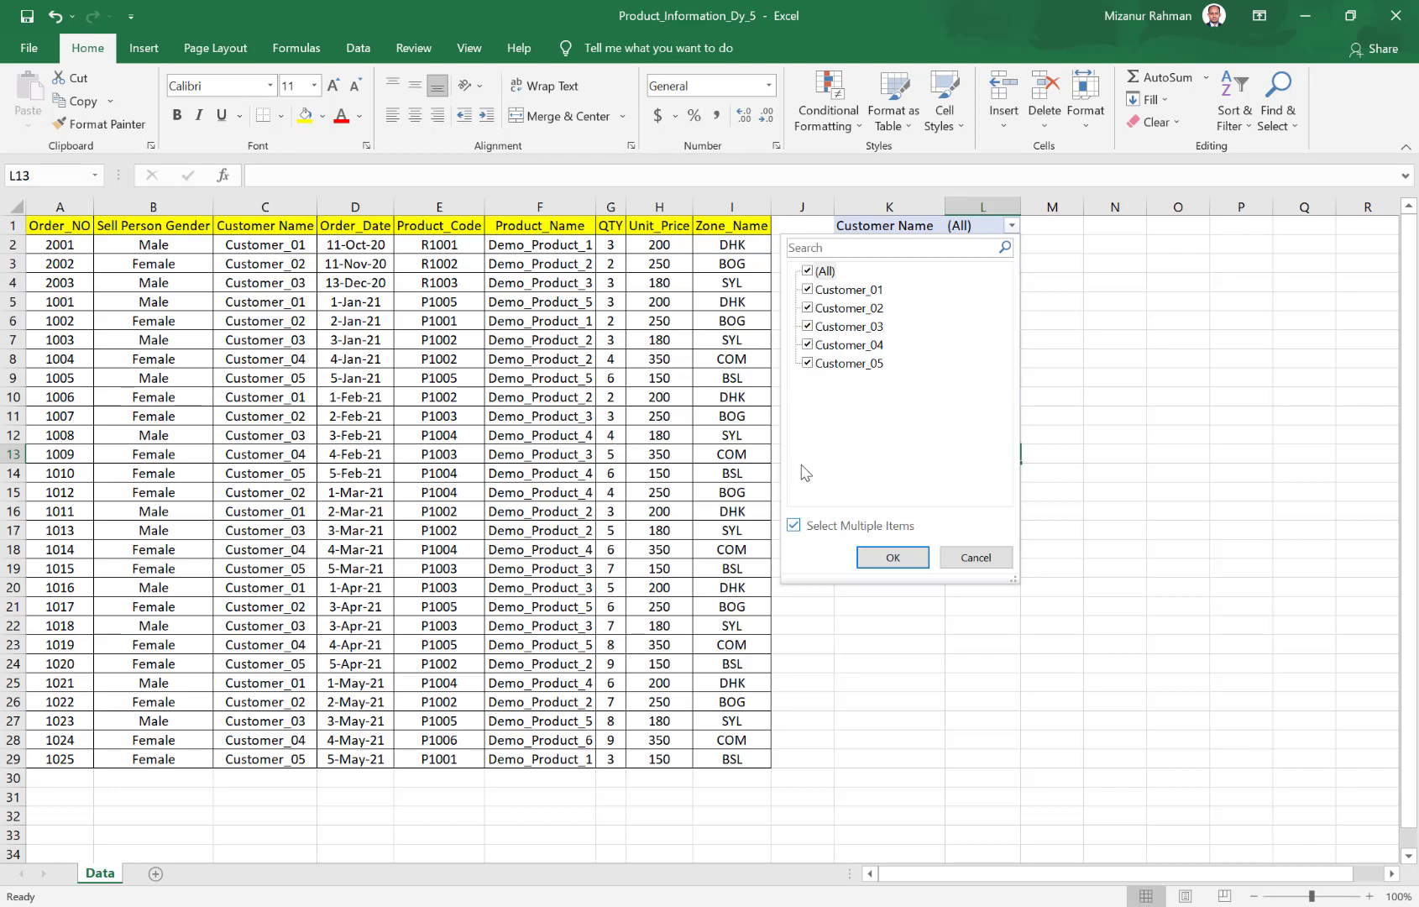
pyautogui.click(808, 271)
pyautogui.click(808, 289)
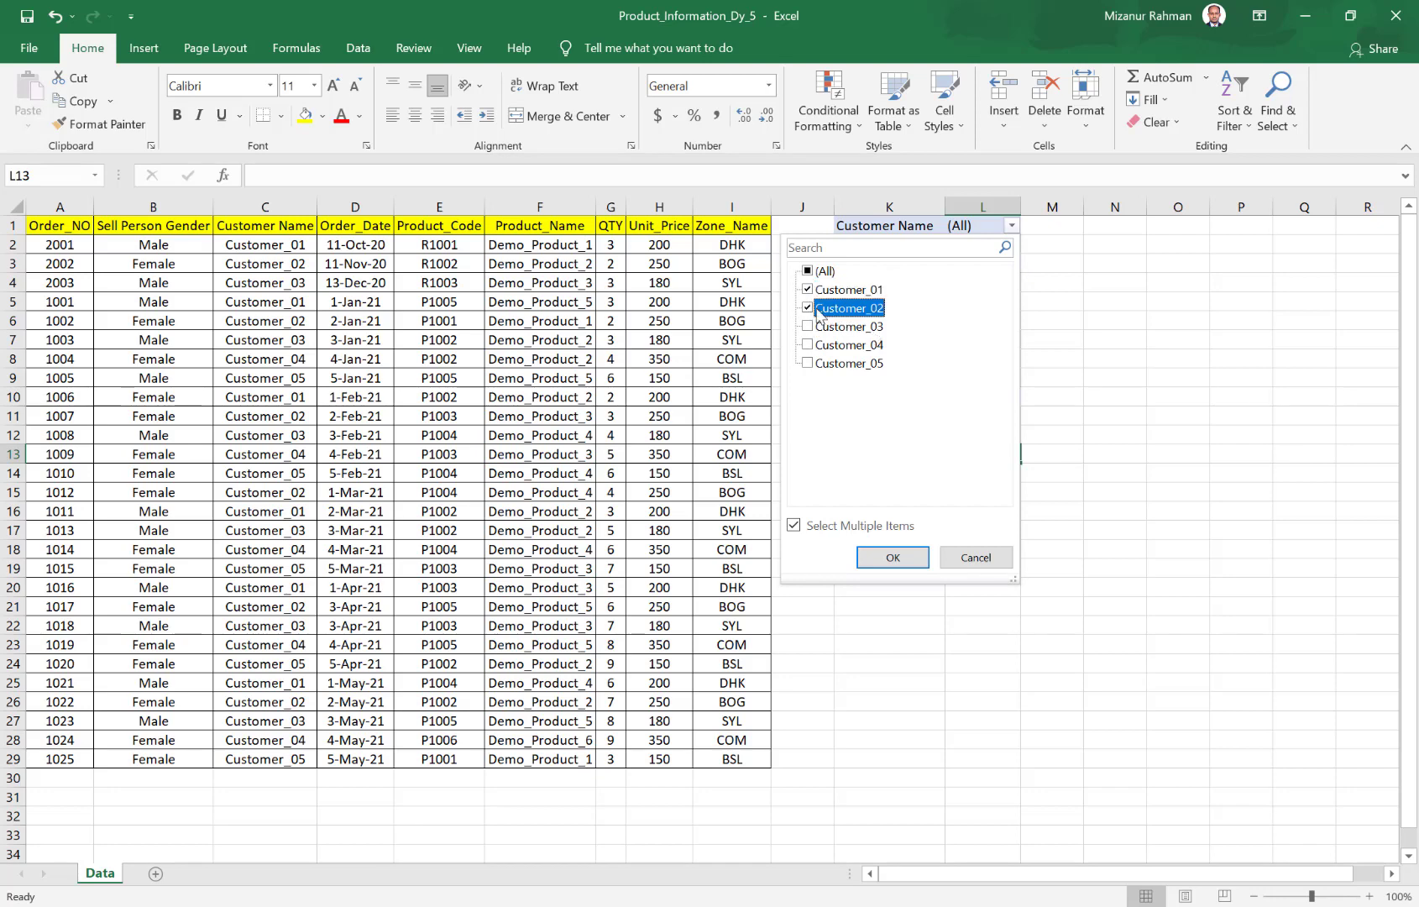
pyautogui.click(892, 557)
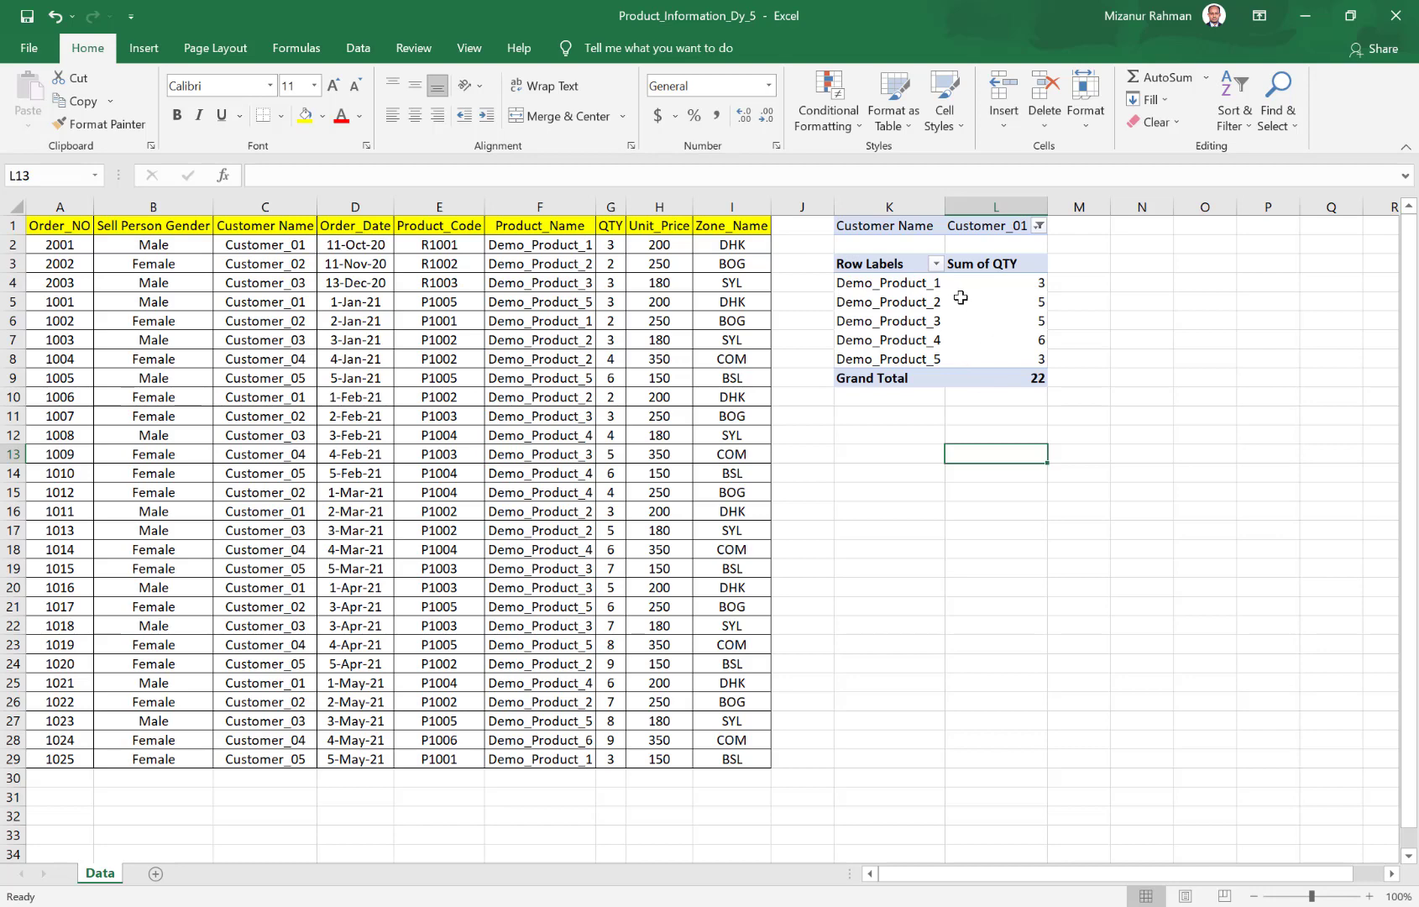
# Step: Switch the Customer Name filter from Customer_01 to Customer_02
pyautogui.click(1039, 226)
pyautogui.click(835, 307)
pyautogui.click(834, 288)
pyautogui.click(918, 557)
# Step: Reselect all customers in the filter so the Grand Total shows 139
pyautogui.click(1038, 226)
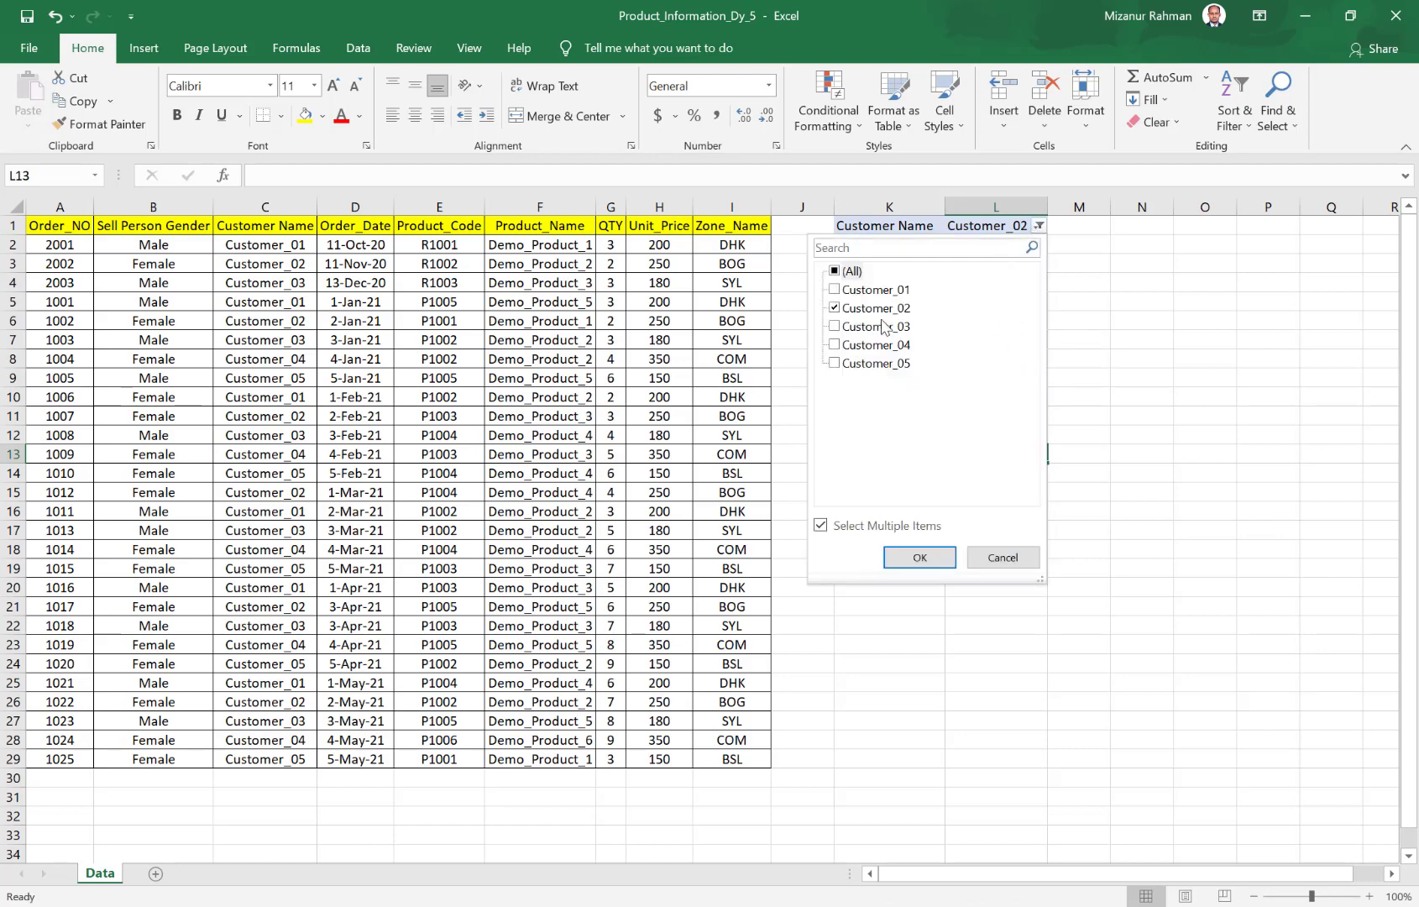
pyautogui.click(834, 288)
pyautogui.click(835, 270)
pyautogui.click(920, 558)
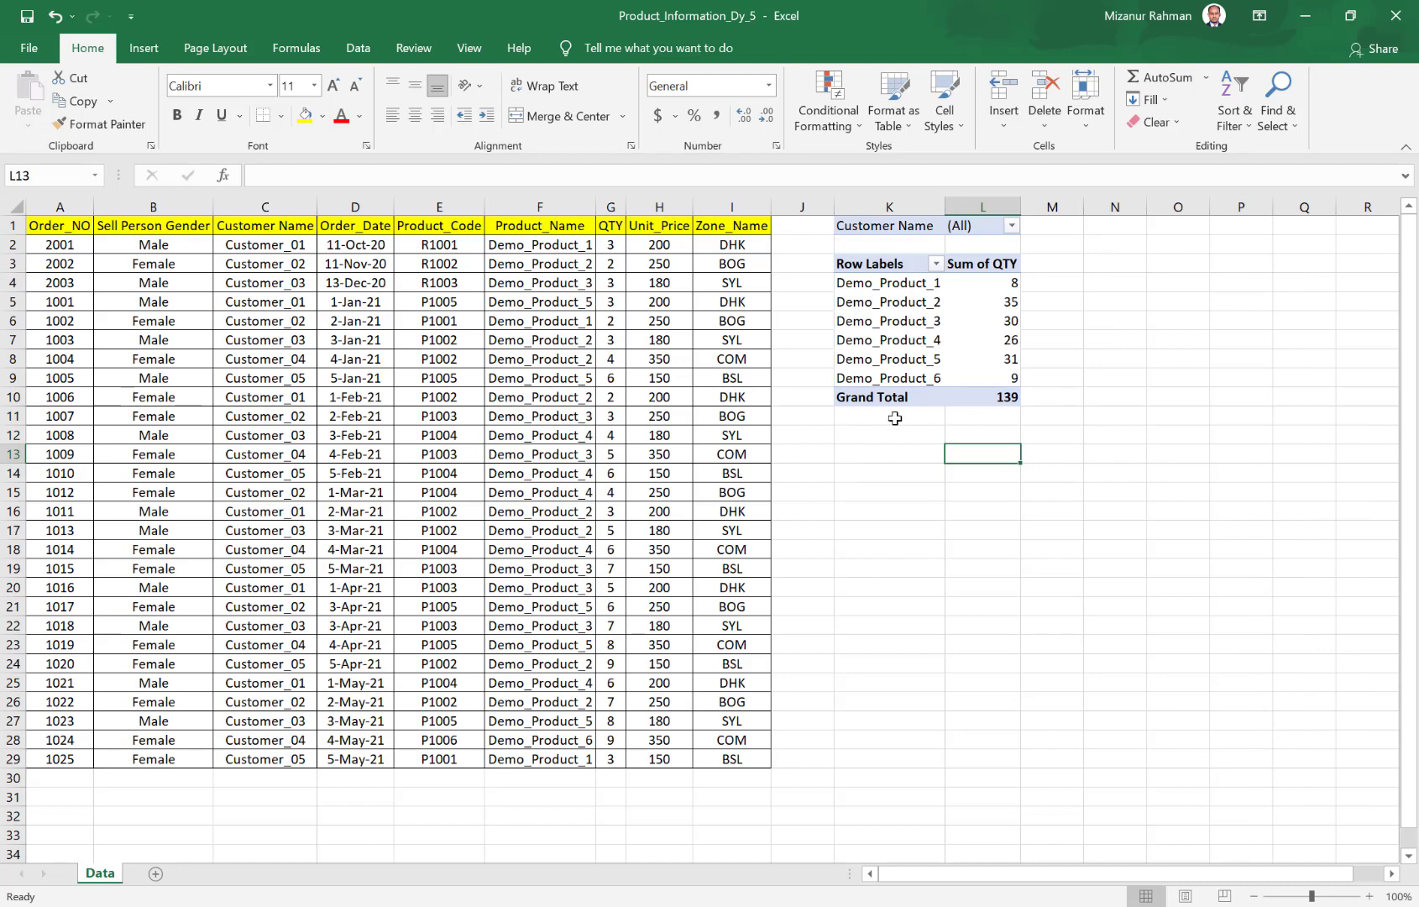
pyautogui.click(893, 436)
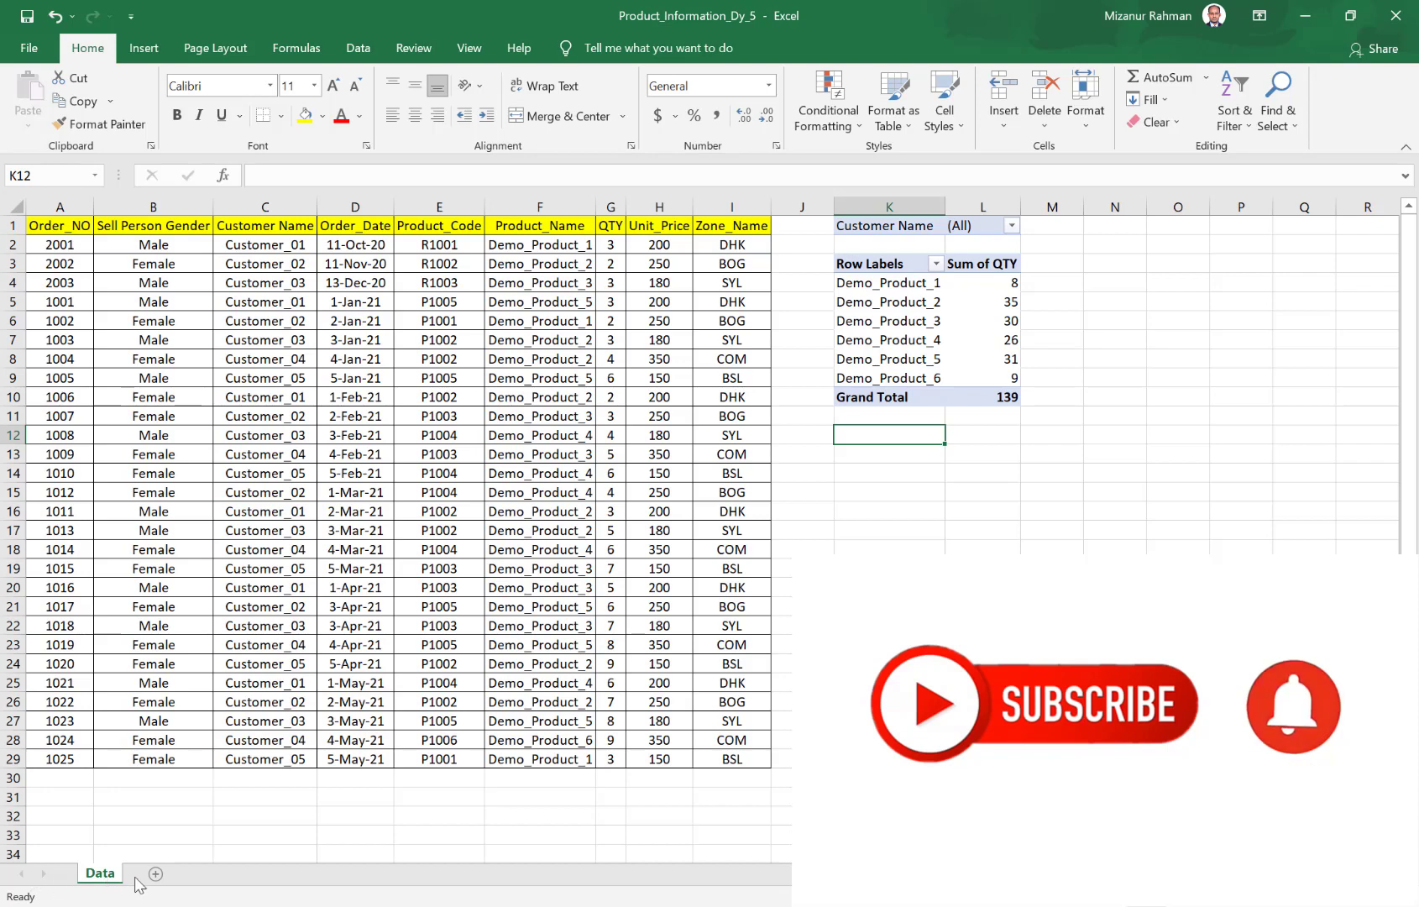
pyautogui.rightClick(102, 877)
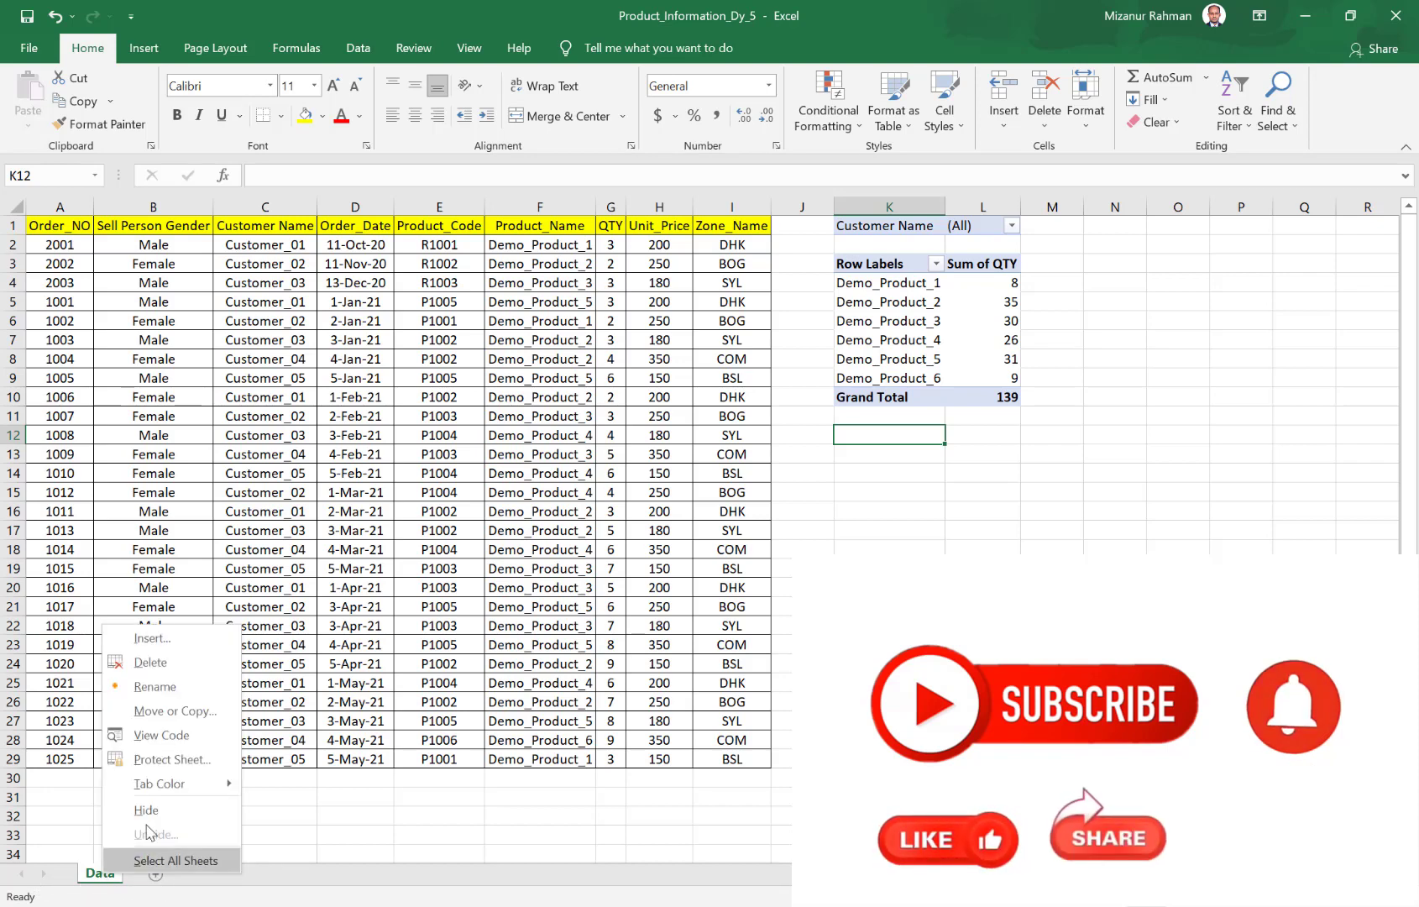
pyautogui.click(152, 638)
pyautogui.click(451, 789)
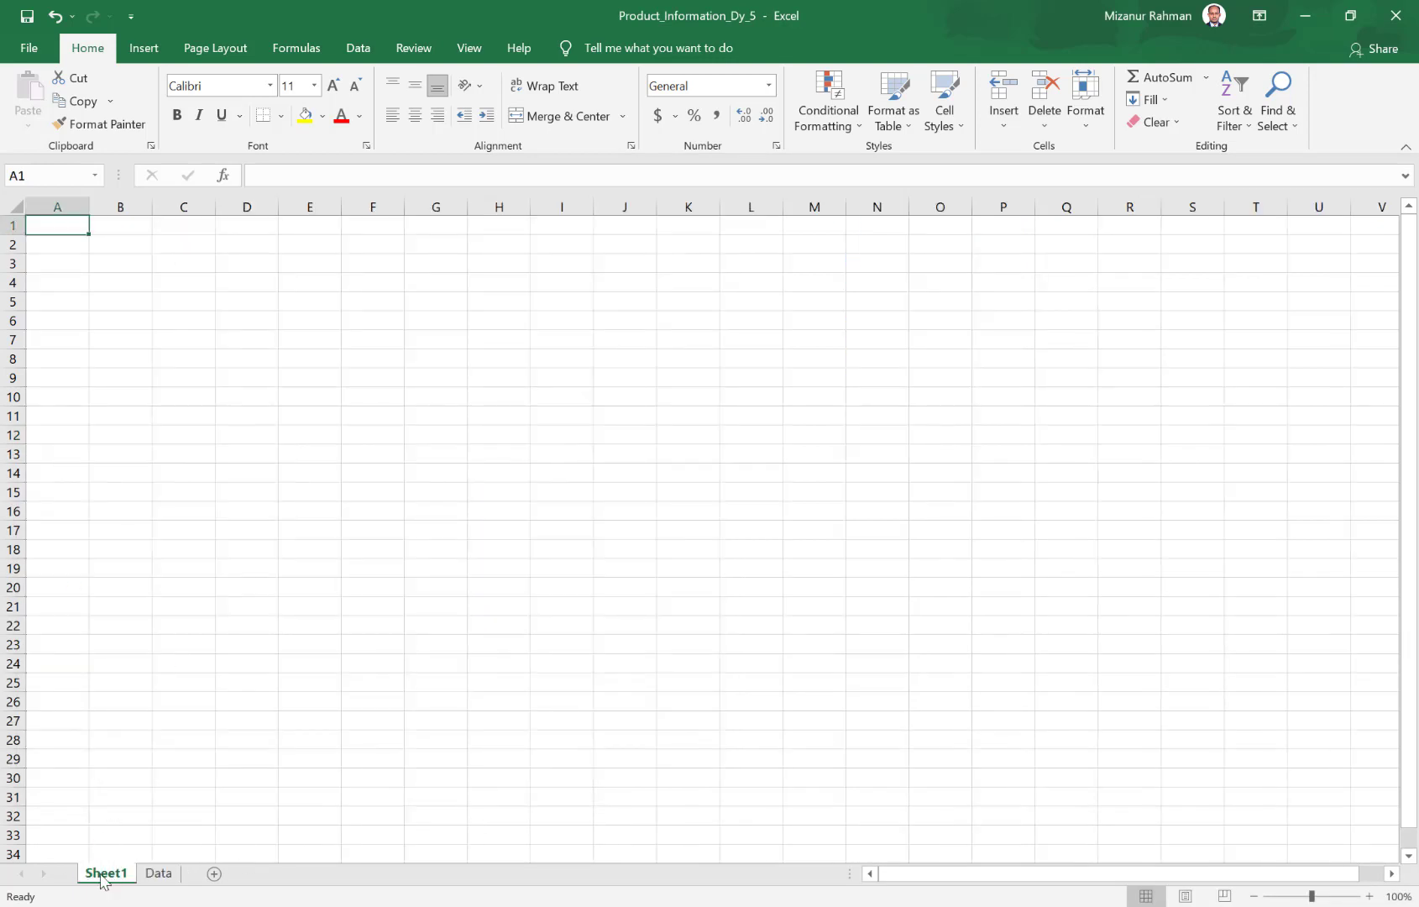
pyautogui.click(158, 873)
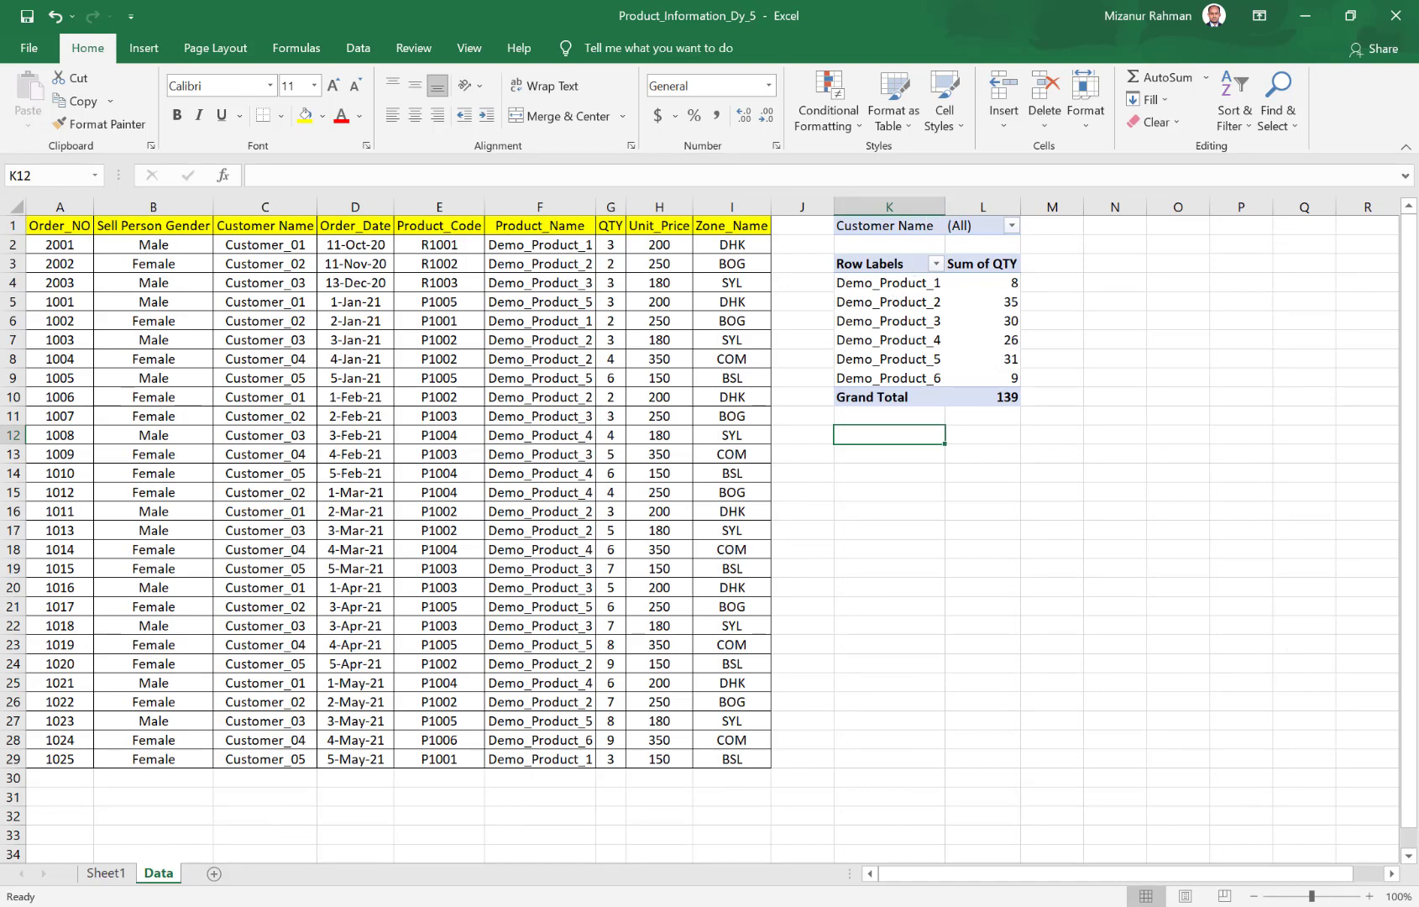
pyautogui.click(106, 873)
pyautogui.rightClick(106, 873)
pyautogui.click(154, 661)
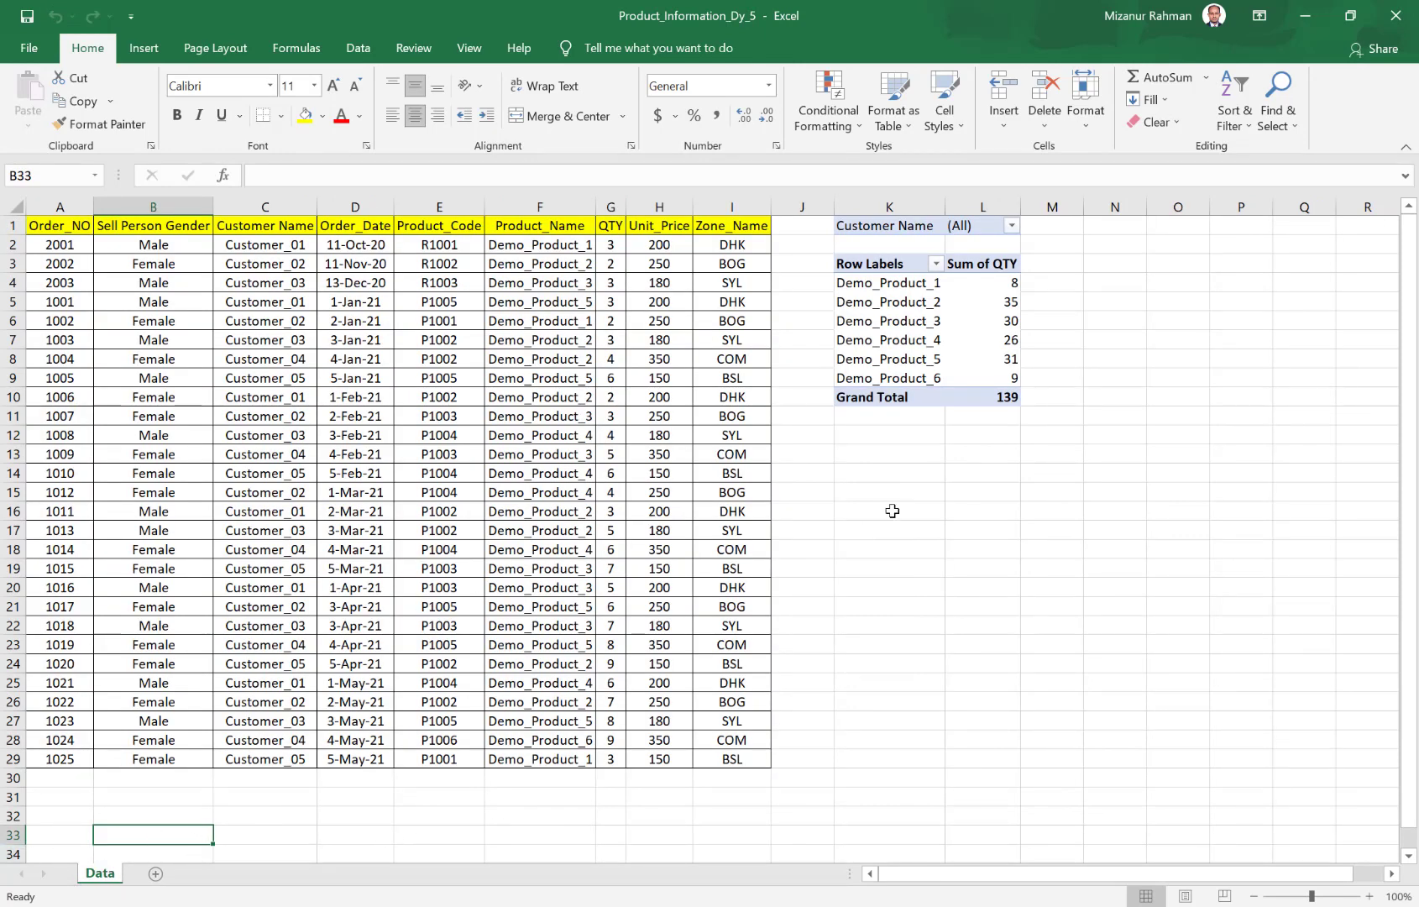
# Step: Start Show Report Filter Pages from the PivotTable Analyze options, using the Customer Name field
pyautogui.click(902, 302)
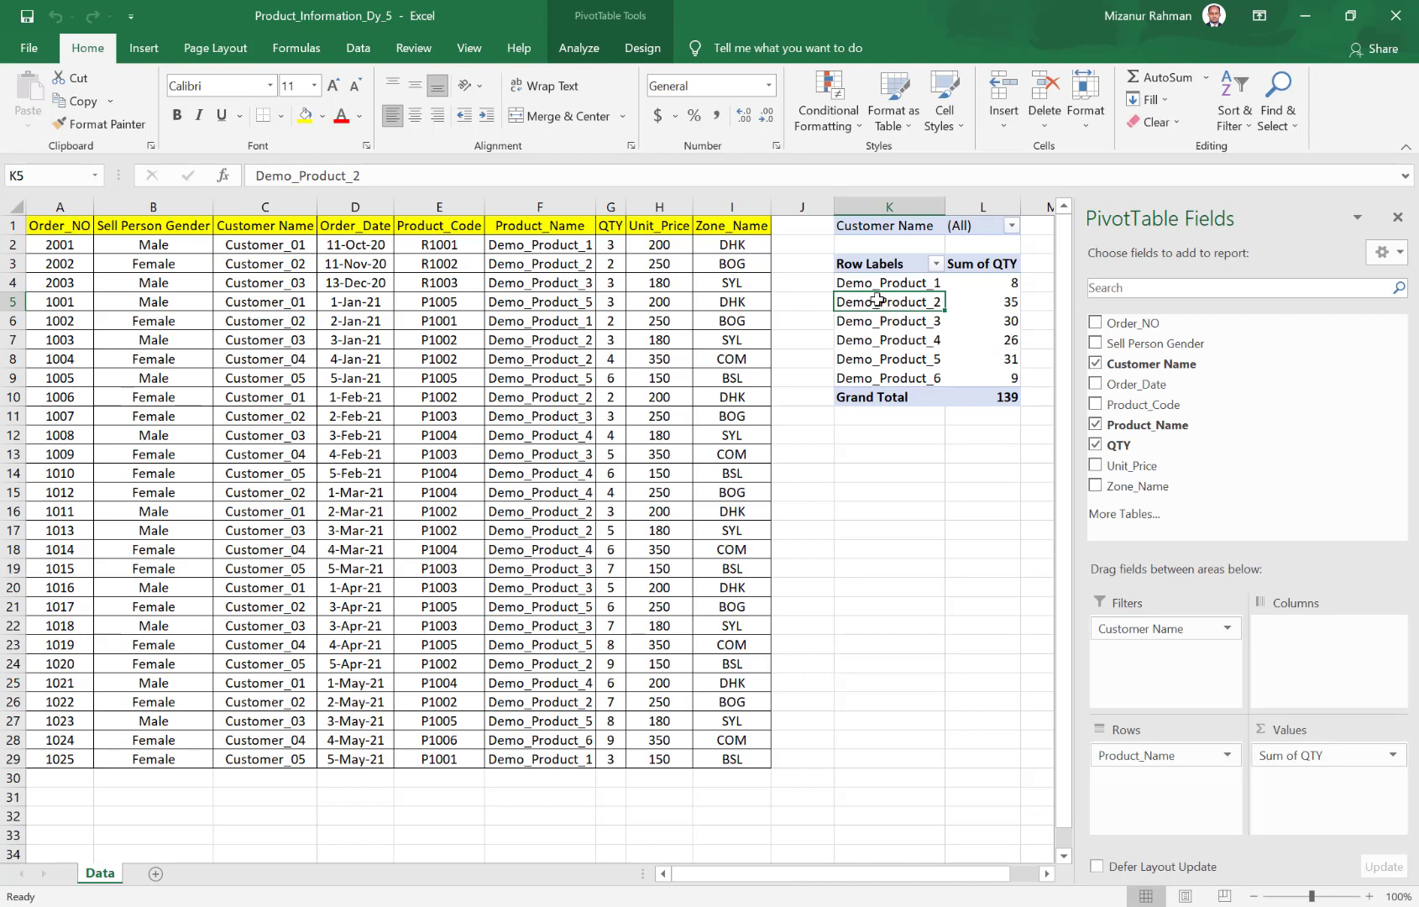
pyautogui.click(579, 50)
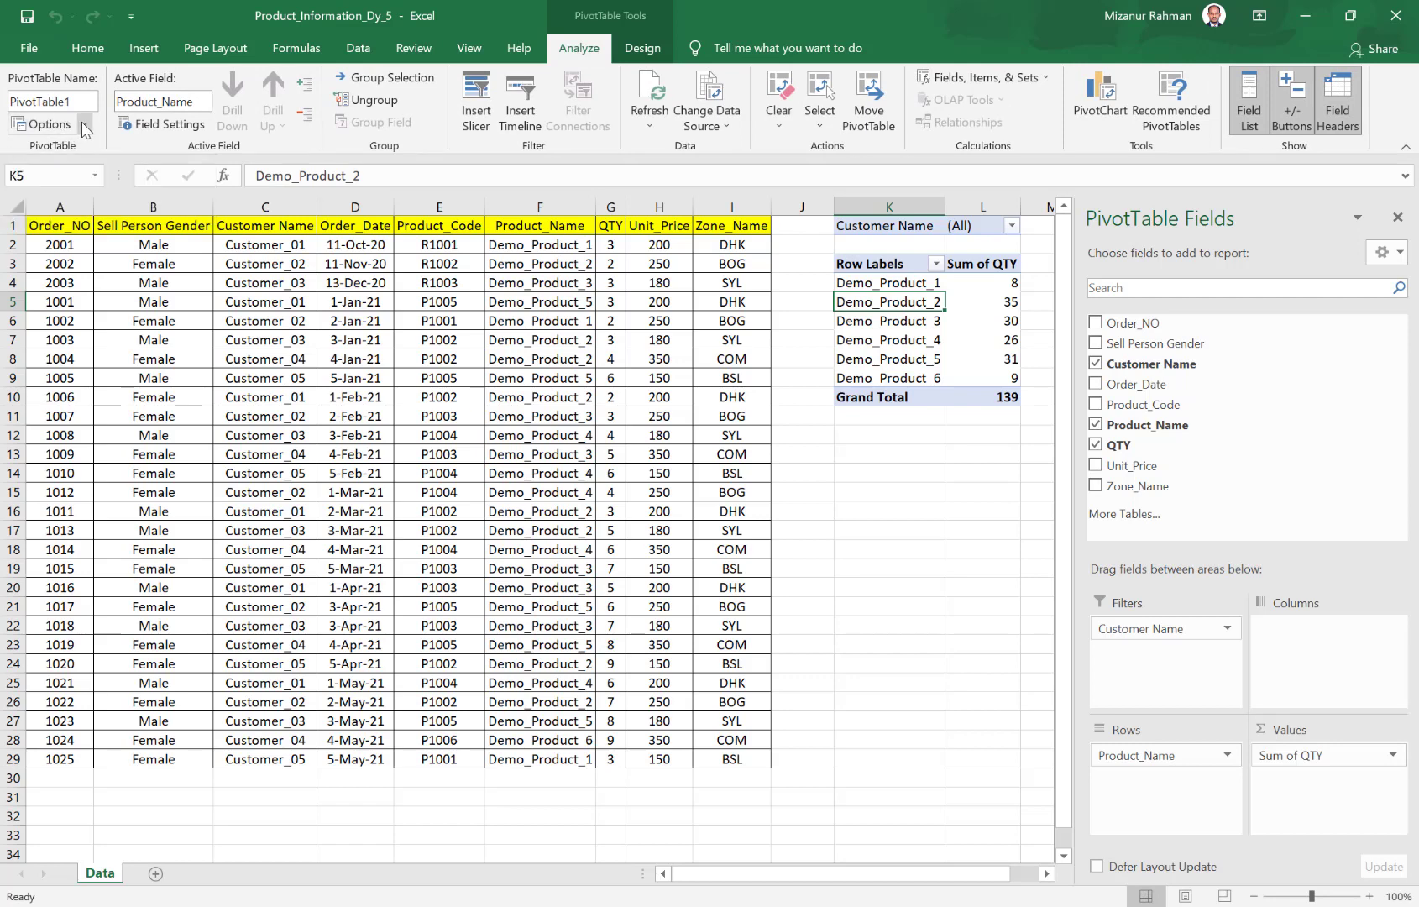
pyautogui.click(83, 125)
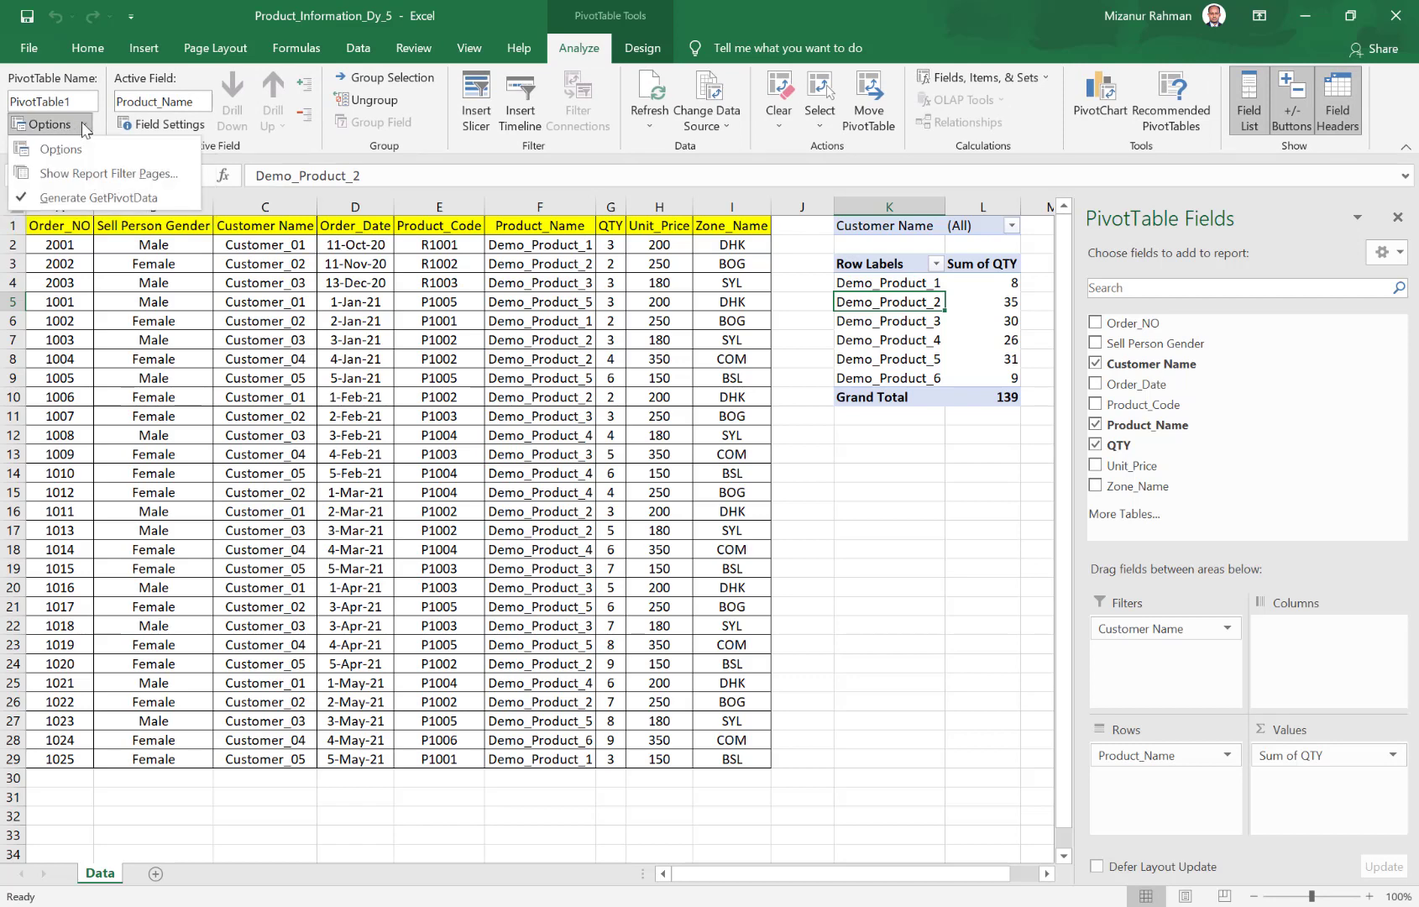
pyautogui.click(103, 175)
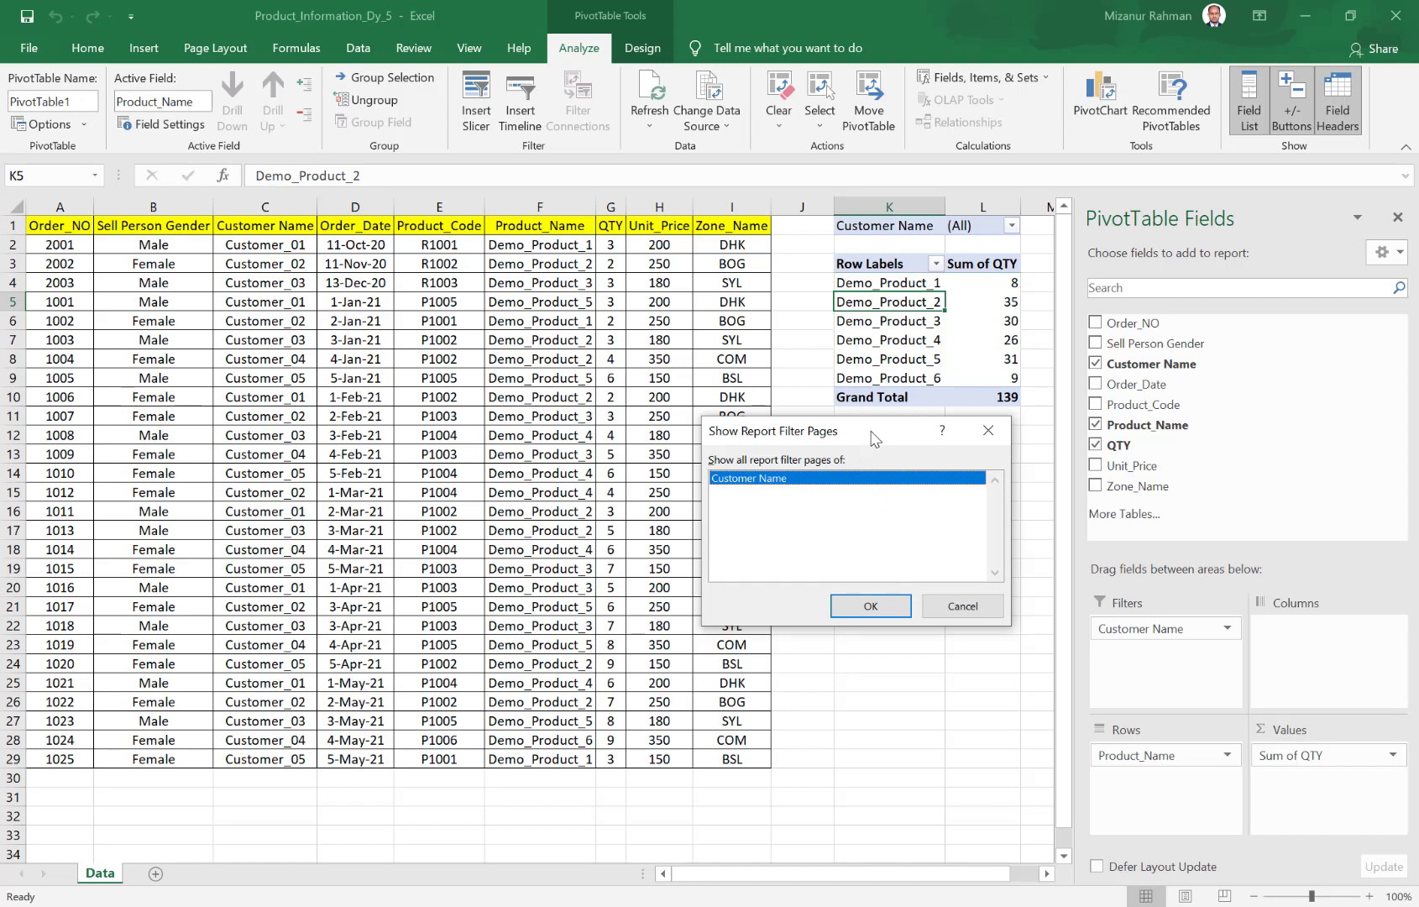
pyautogui.moveTo(873, 437)
pyautogui.mouseDown()
pyautogui.moveTo(877, 487)
pyautogui.moveTo(884, 445)
pyautogui.mouseUp()
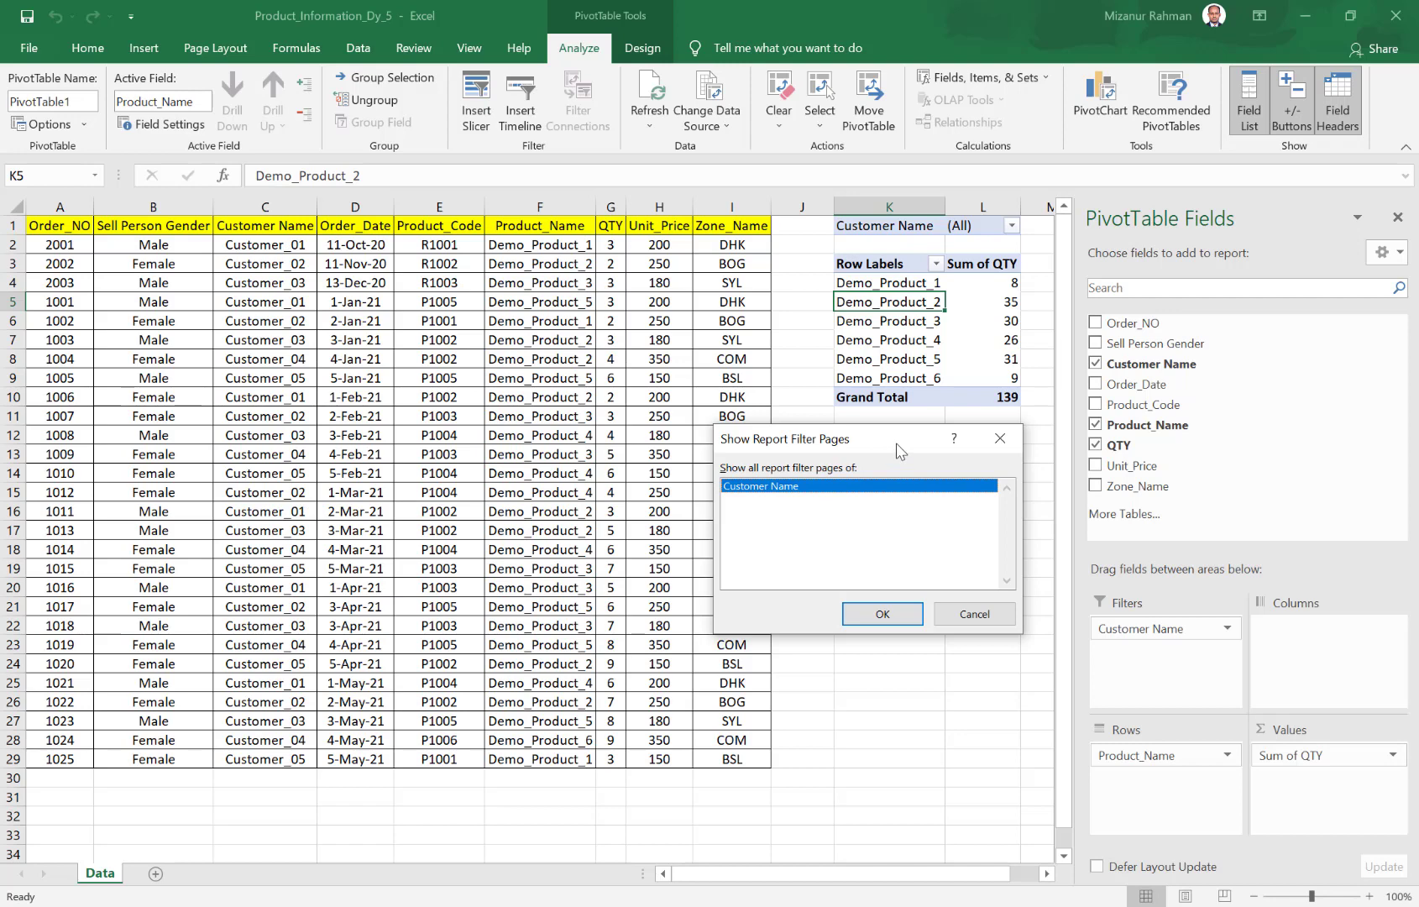
# Step: Create the Customer_01–Customer_05 sheets, view Customer_02 through Customer_05, then return to Data
pyautogui.click(882, 614)
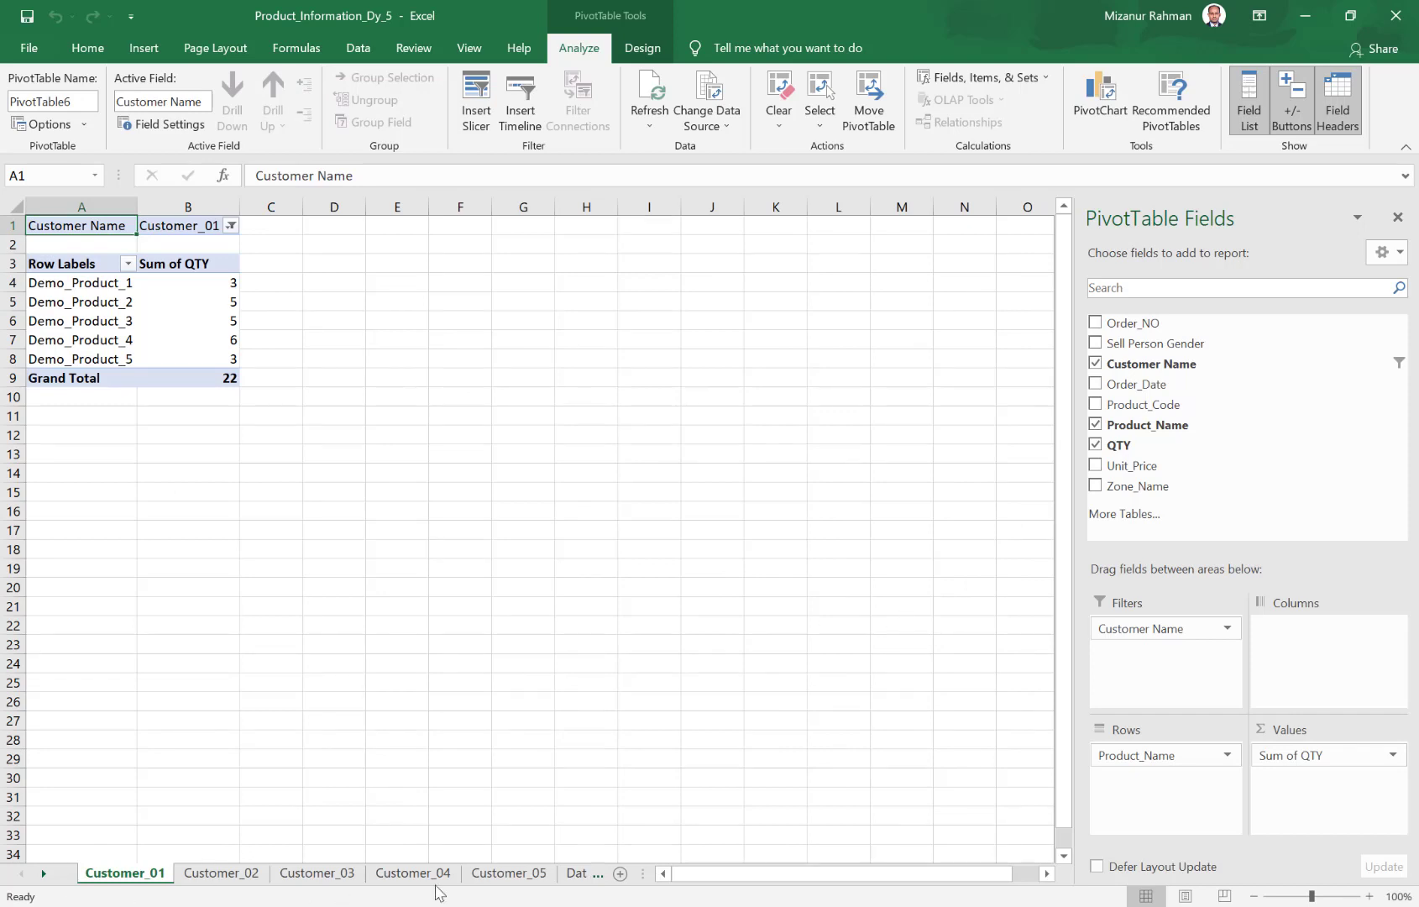
pyautogui.moveTo(643, 874); pyautogui.dragTo(863, 878)
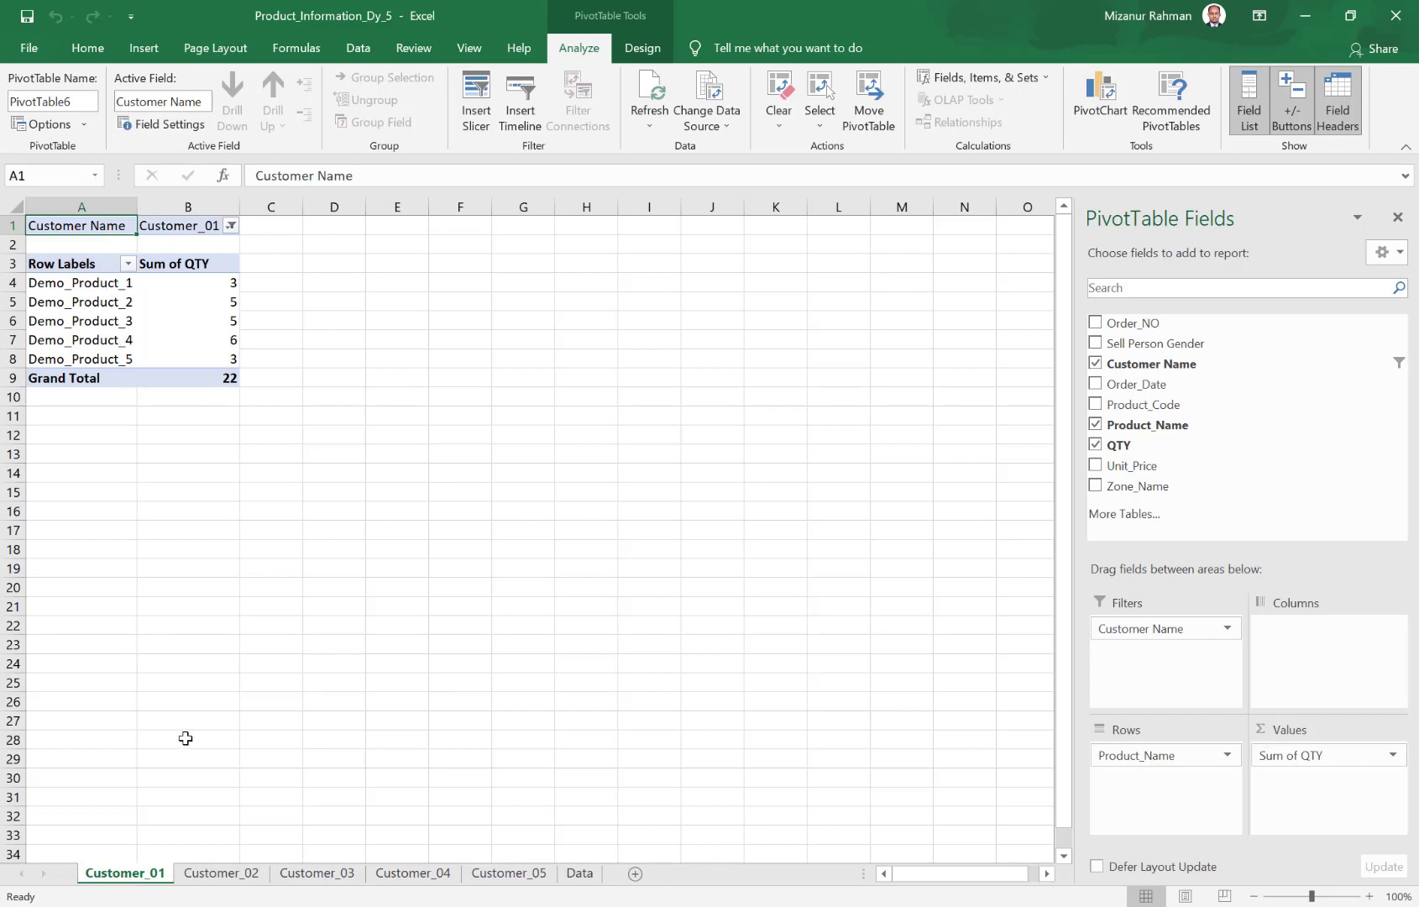
pyautogui.click(218, 876)
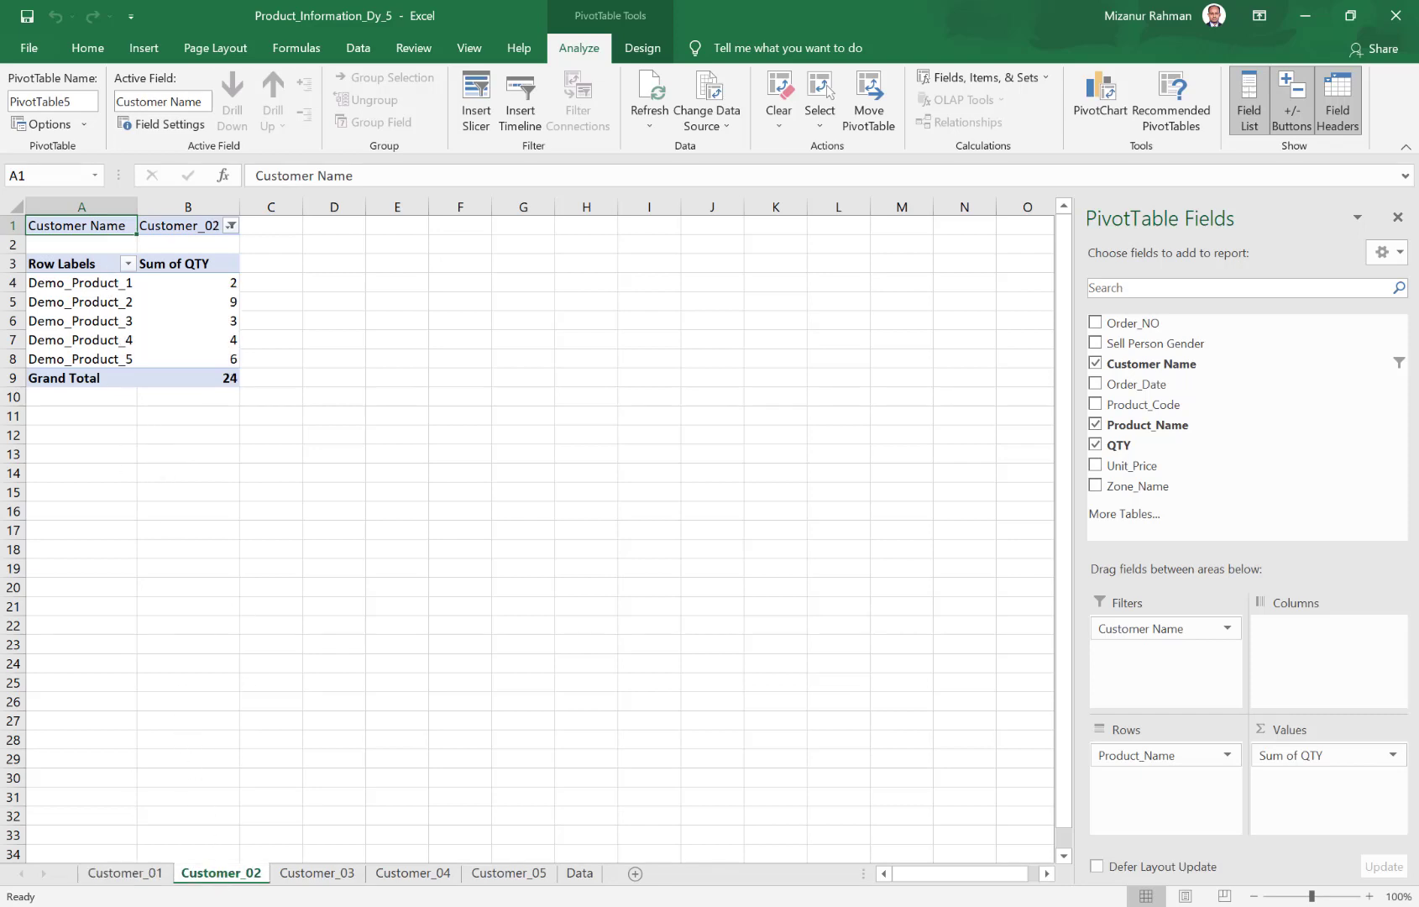
pyautogui.click(341, 876)
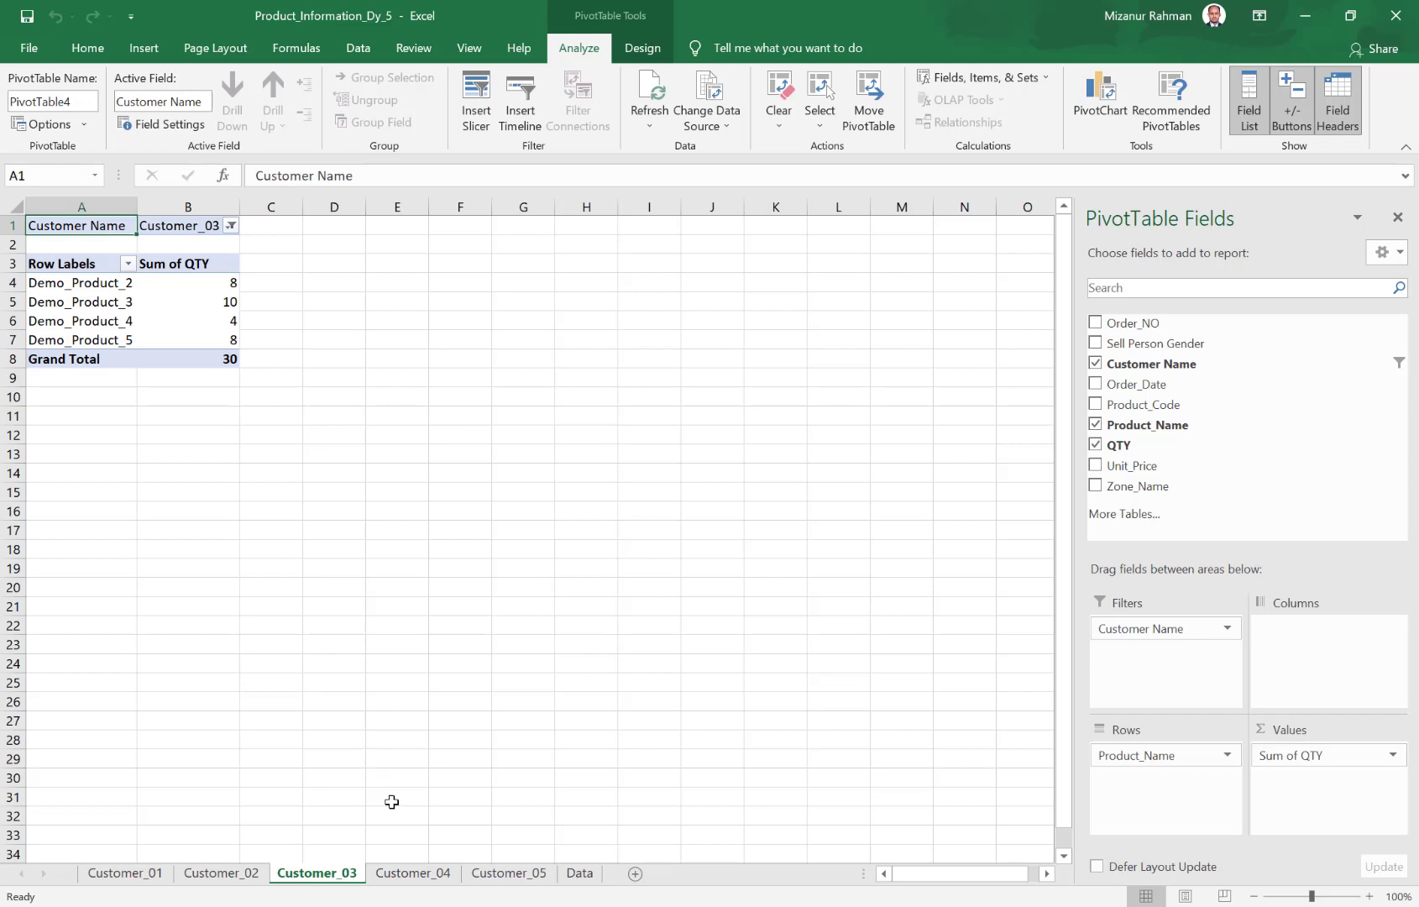
pyautogui.click(412, 873)
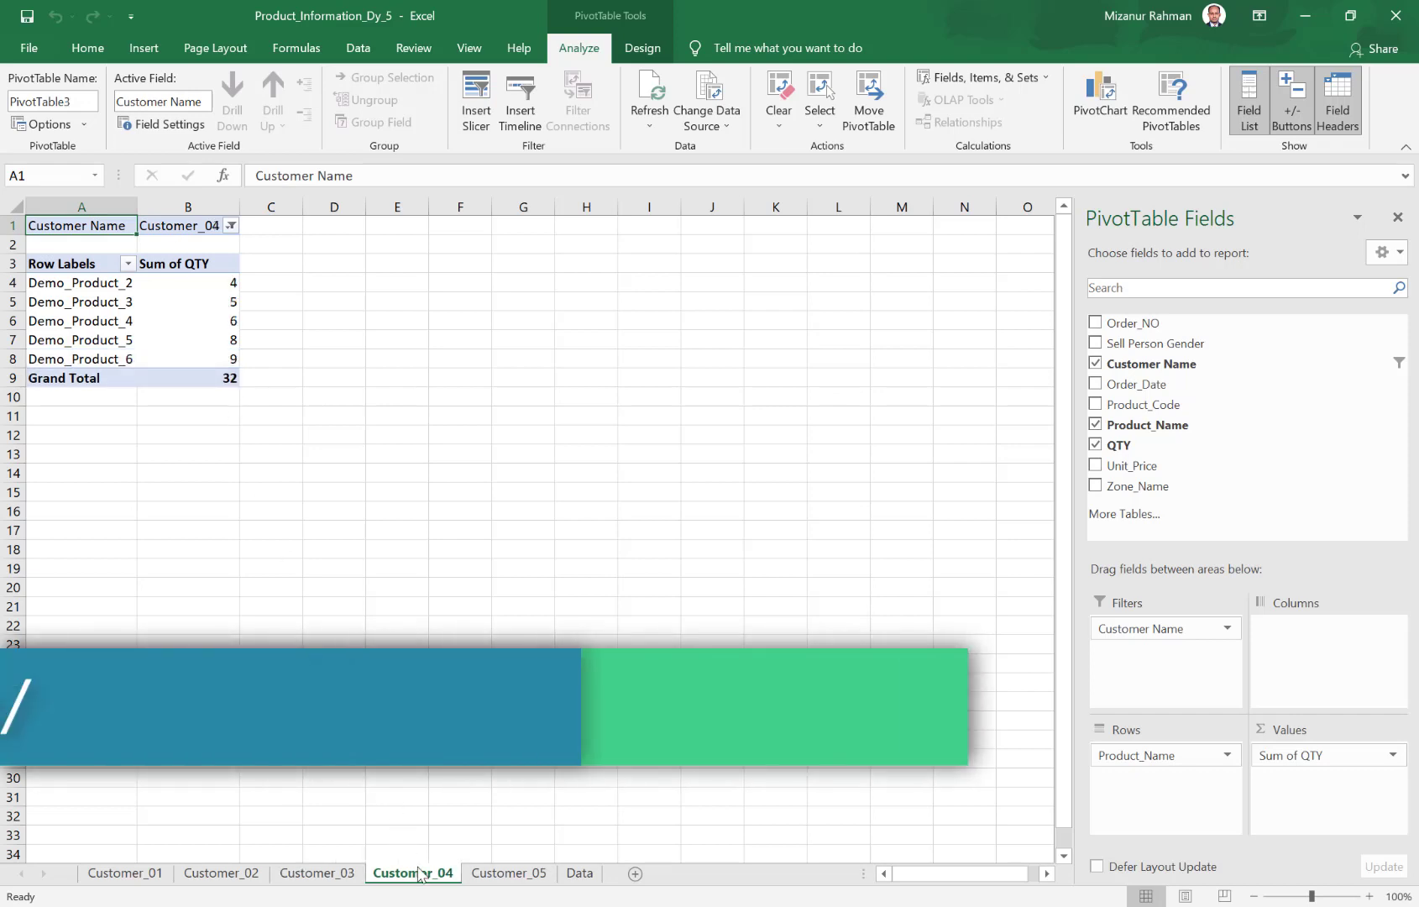
pyautogui.click(509, 875)
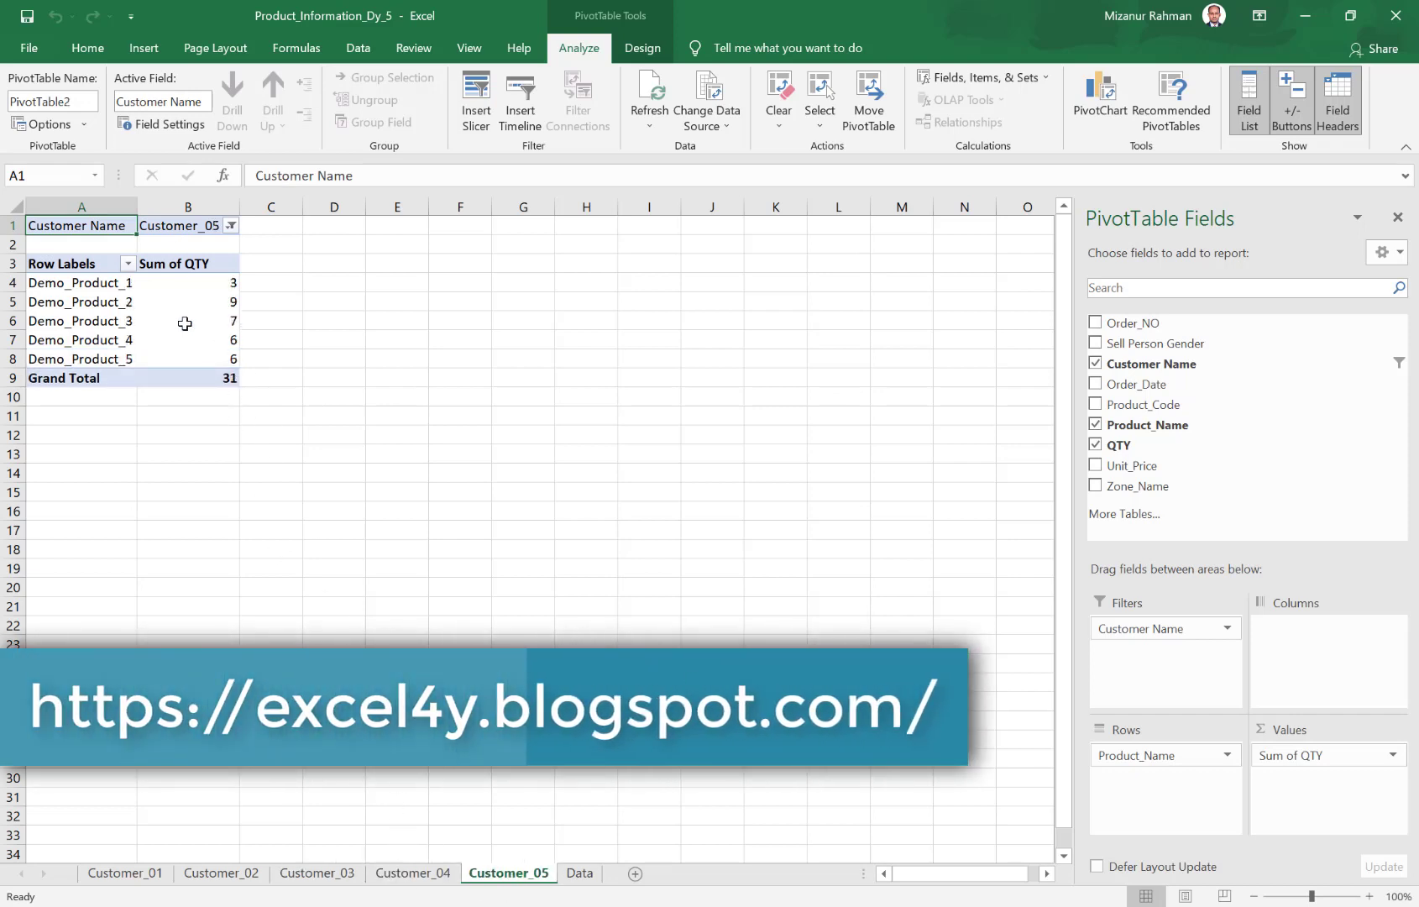
pyautogui.click(591, 876)
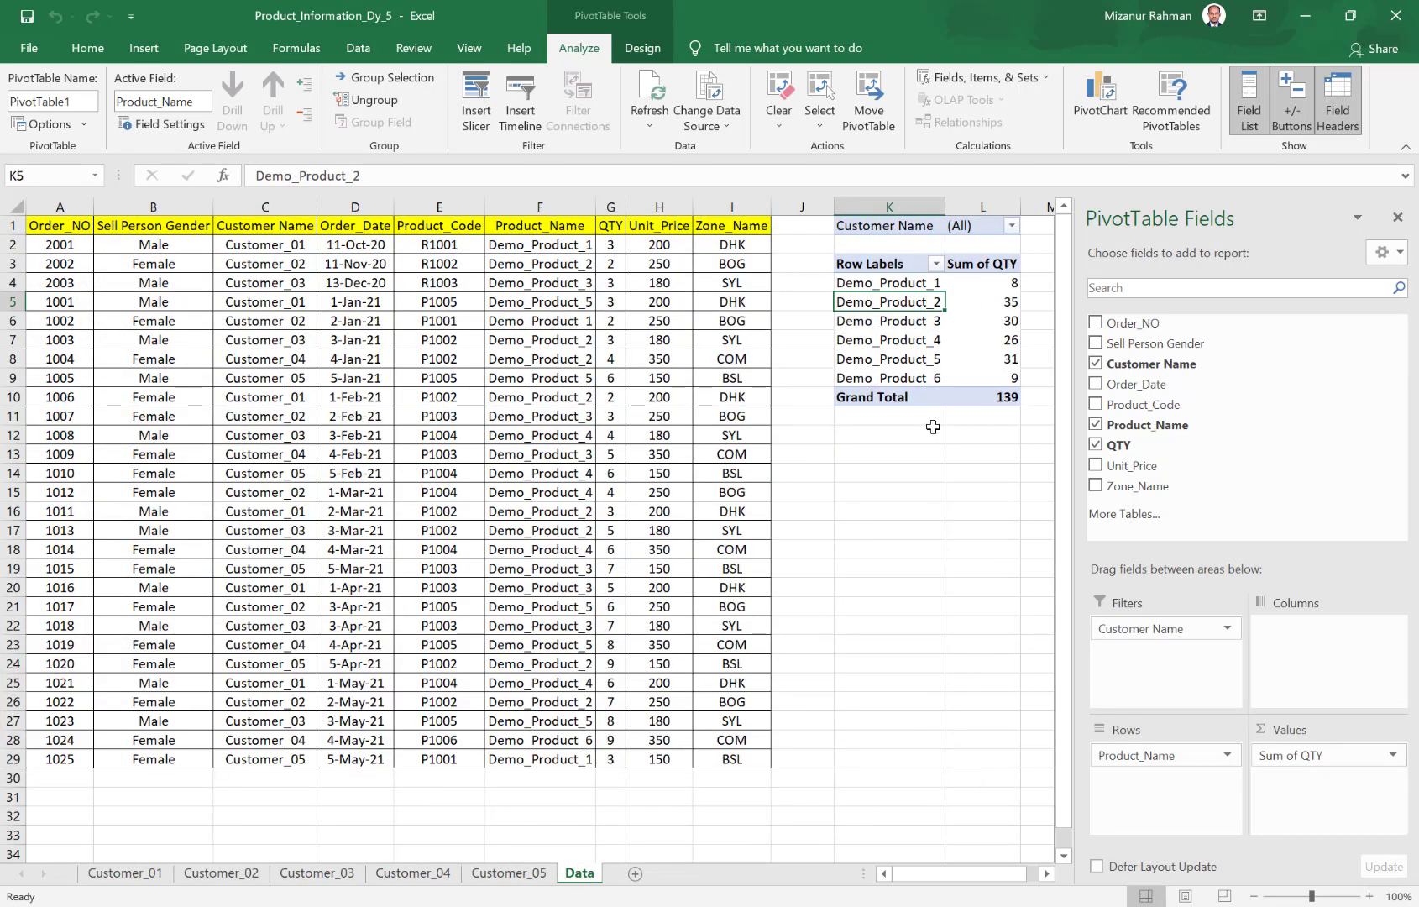
pyautogui.click(933, 428)
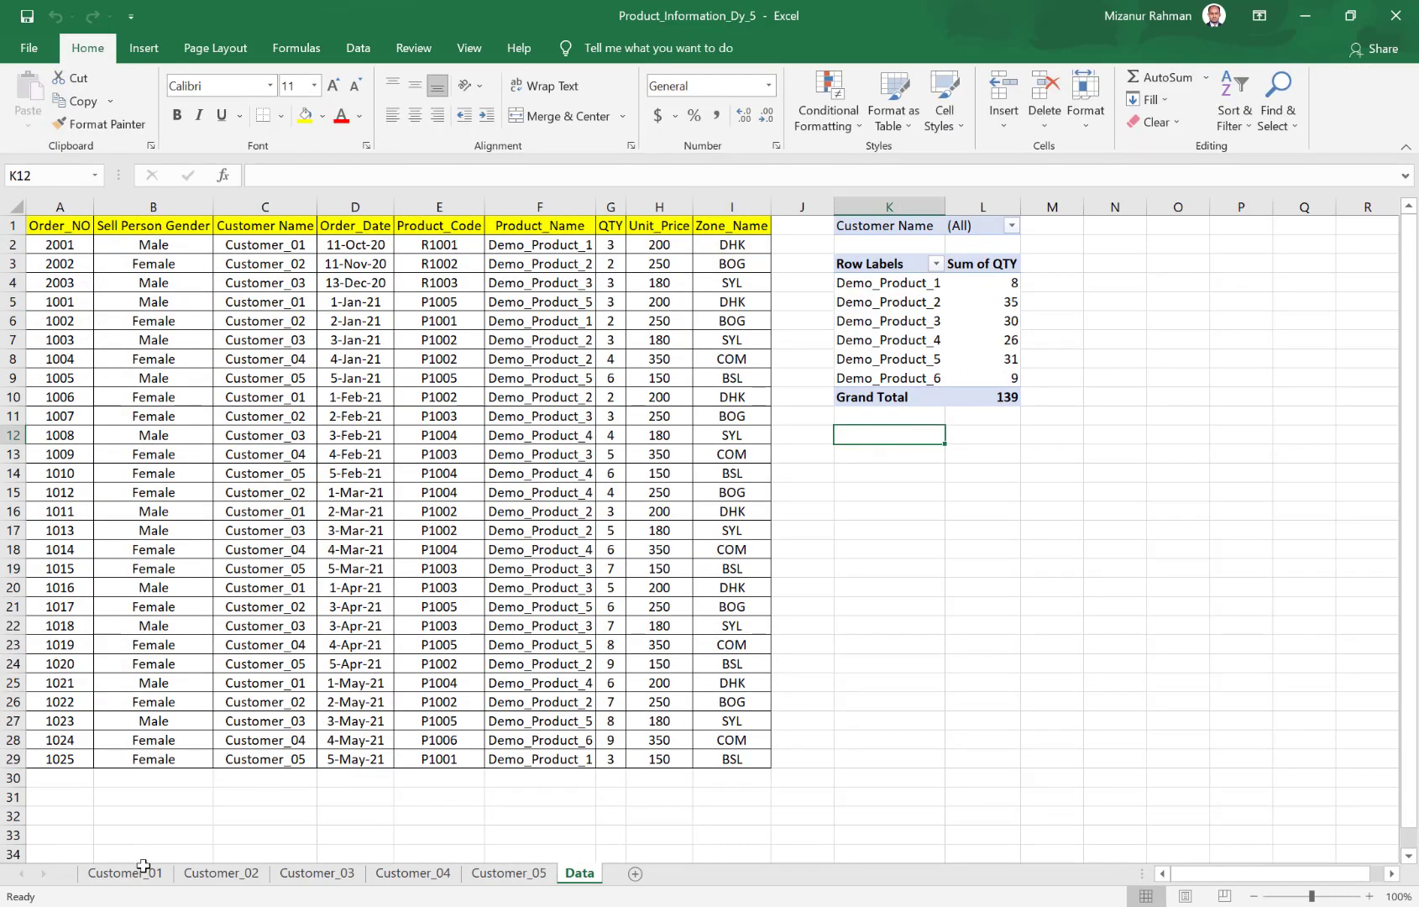